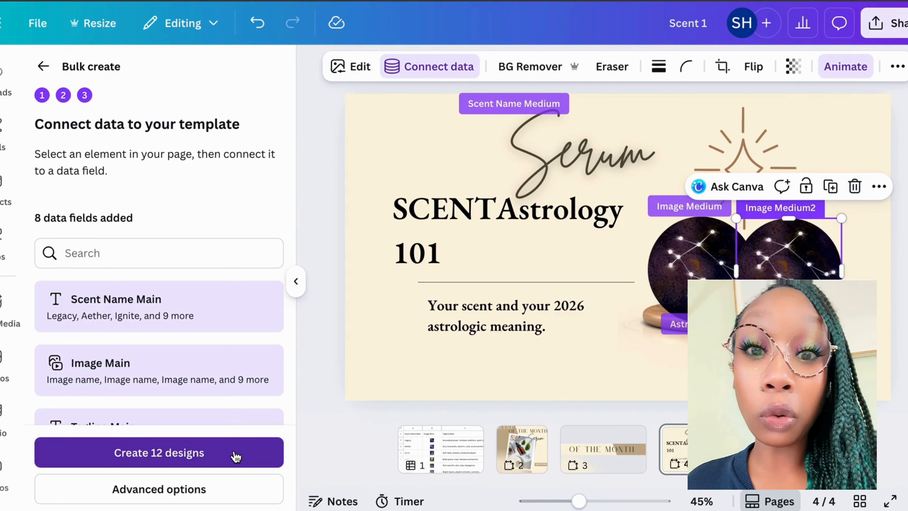
Generate the 12 designs from the connected data and open the (Bulk 1) Scent 1 design from the sheet's Design column.
{"action": "left_click", "coordinate": [236, 456]}
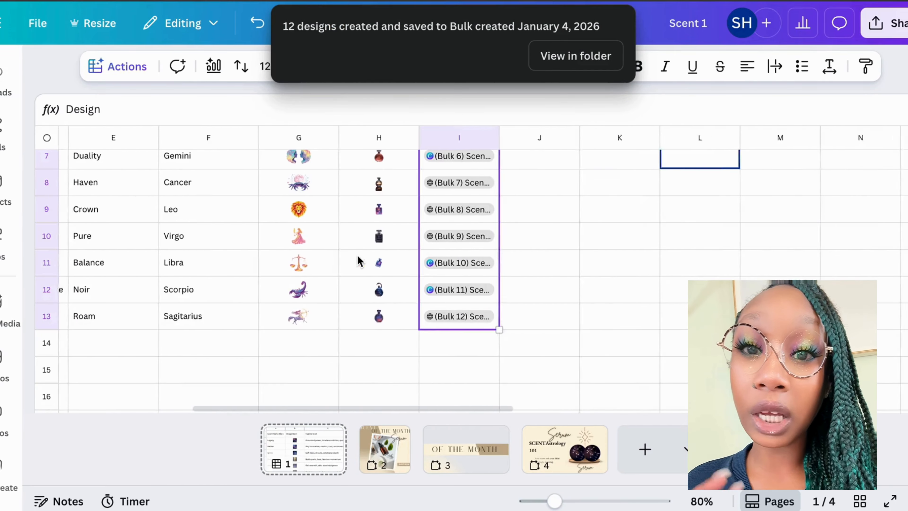
{"action": "scroll", "coordinate": [358, 256], "scroll_direction": "up", "scroll_amount": 5}
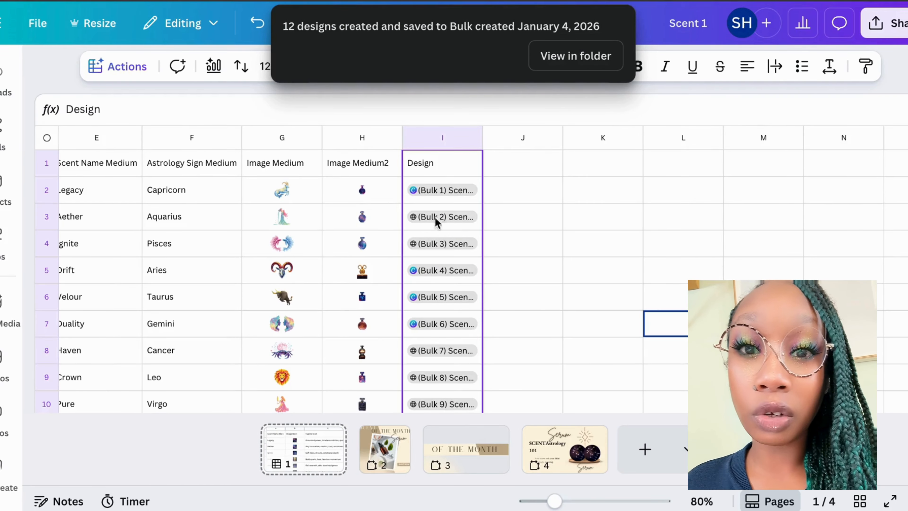
{"action": "left_click", "coordinate": [451, 193]}
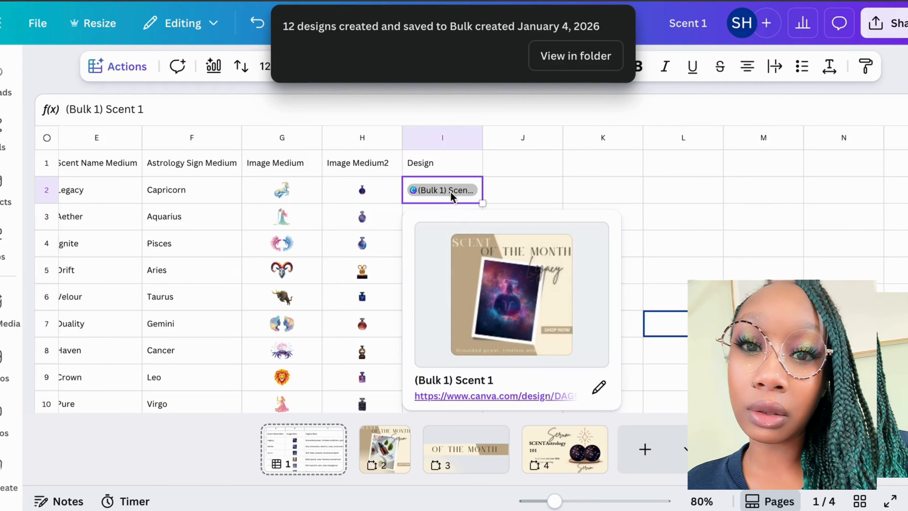
{"action": "left_click", "coordinate": [475, 397]}
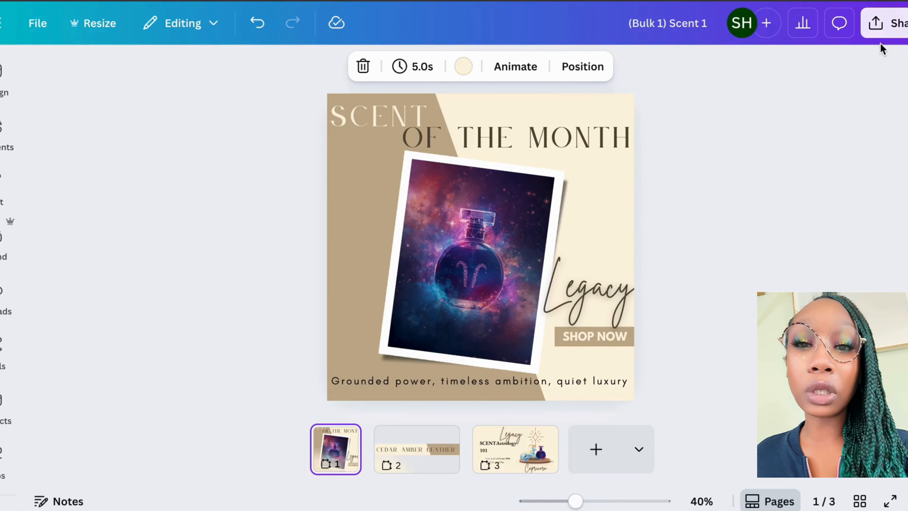
Download pages 1–3 of the (Bulk 1) Scent 1 design as JPG at quality 100.
{"action": "left_click", "coordinate": [886, 23]}
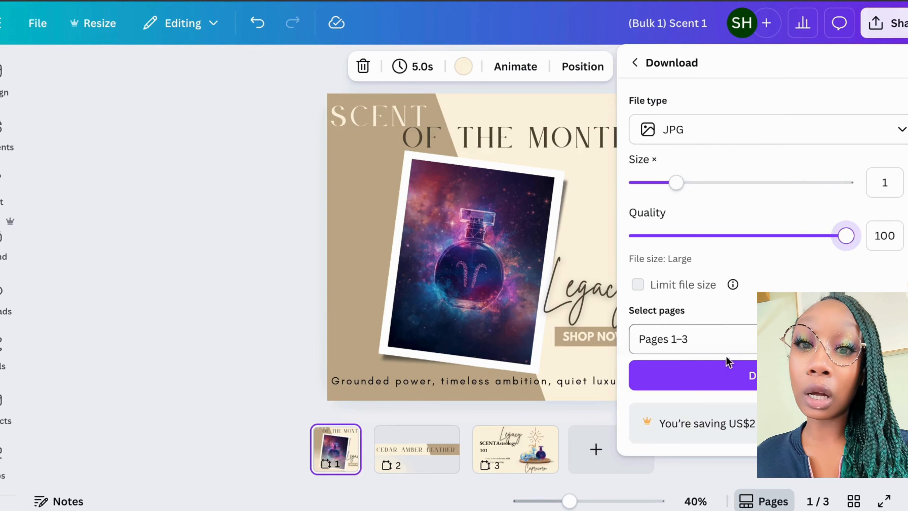
{"action": "left_click", "coordinate": [734, 376]}
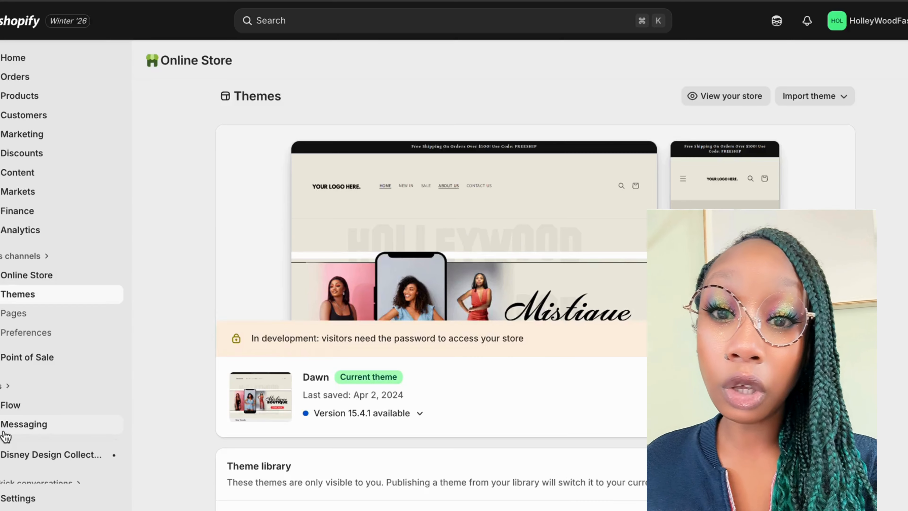
In Shopify Messaging, create a campaign from the Blank template in the Newsletters category.
{"action": "left_click", "coordinate": [22, 424]}
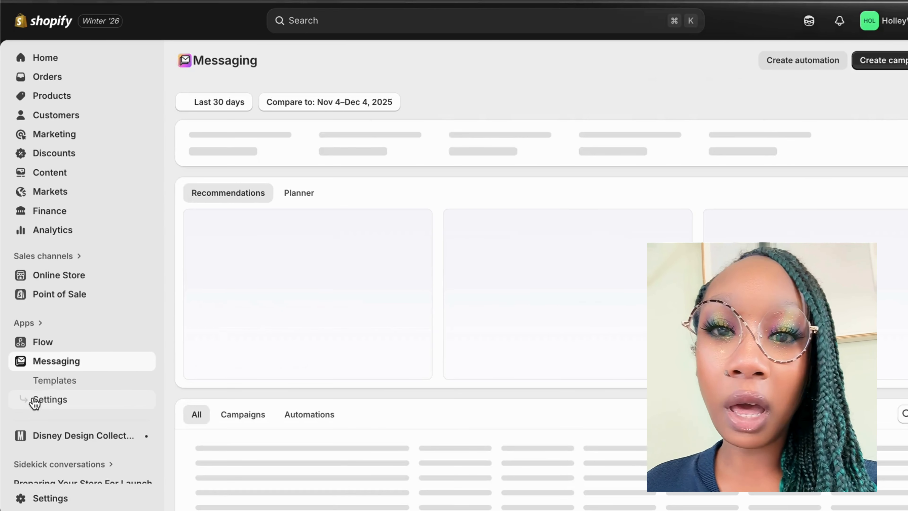
{"action": "left_click", "coordinate": [901, 65]}
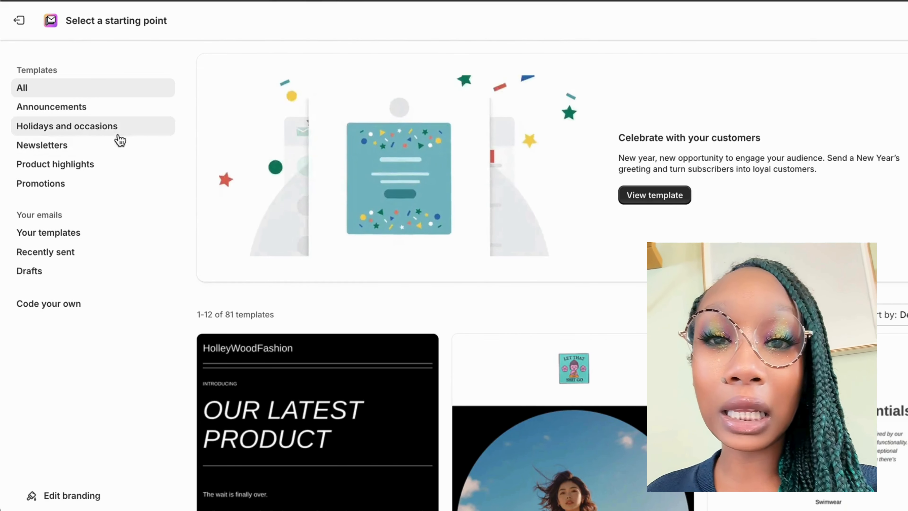
{"action": "scroll", "coordinate": [74, 99], "scroll_direction": "down", "scroll_amount": 1}
{"action": "scroll", "coordinate": [75, 102], "scroll_direction": "down", "scroll_amount": 2}
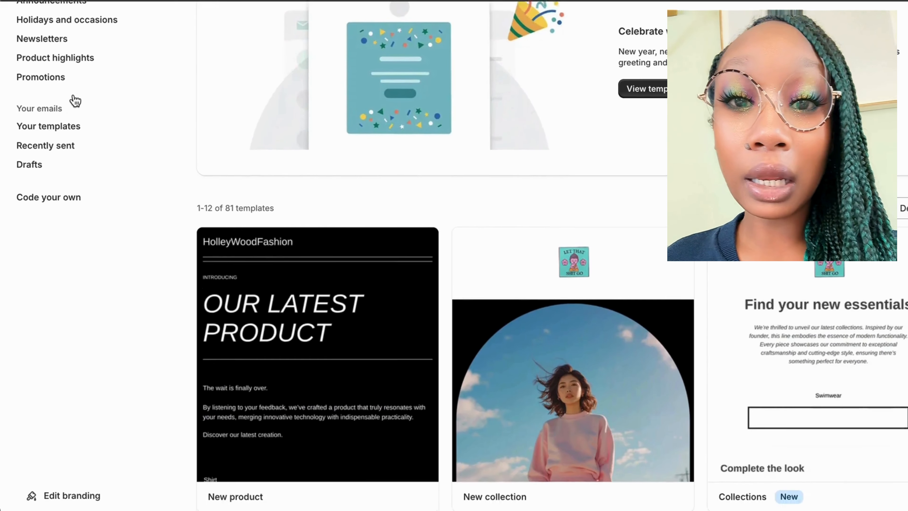
{"action": "scroll", "coordinate": [75, 102], "scroll_direction": "up", "scroll_amount": 3}
{"action": "scroll", "coordinate": [75, 102], "scroll_direction": "up", "scroll_amount": 1}
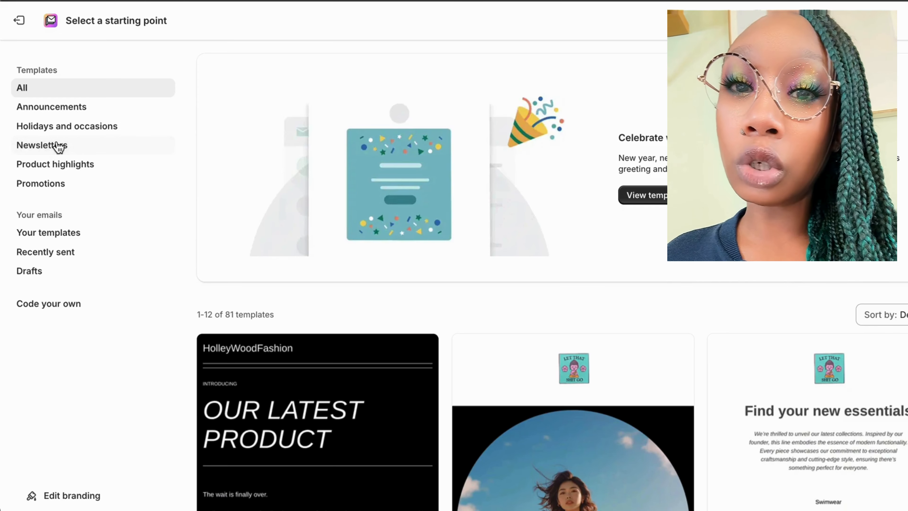
{"action": "left_click", "coordinate": [58, 147]}
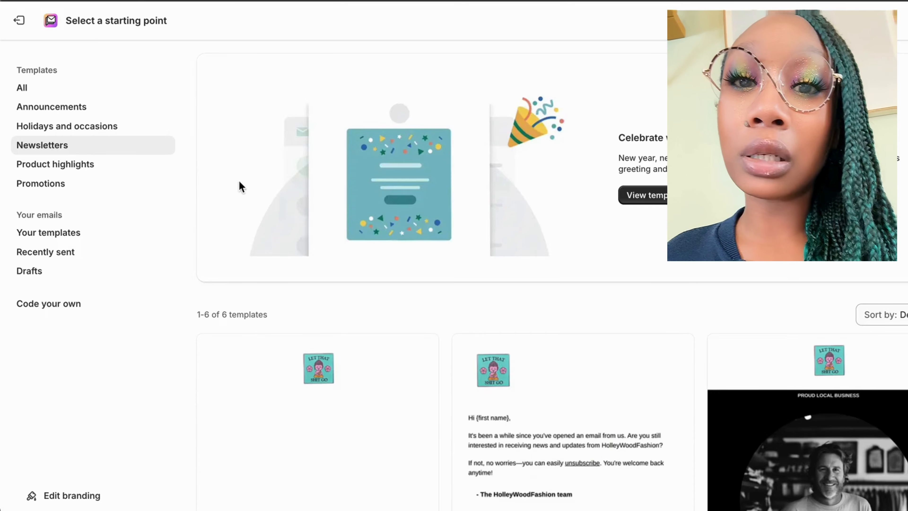
{"action": "scroll", "coordinate": [261, 215], "scroll_direction": "down", "scroll_amount": 5}
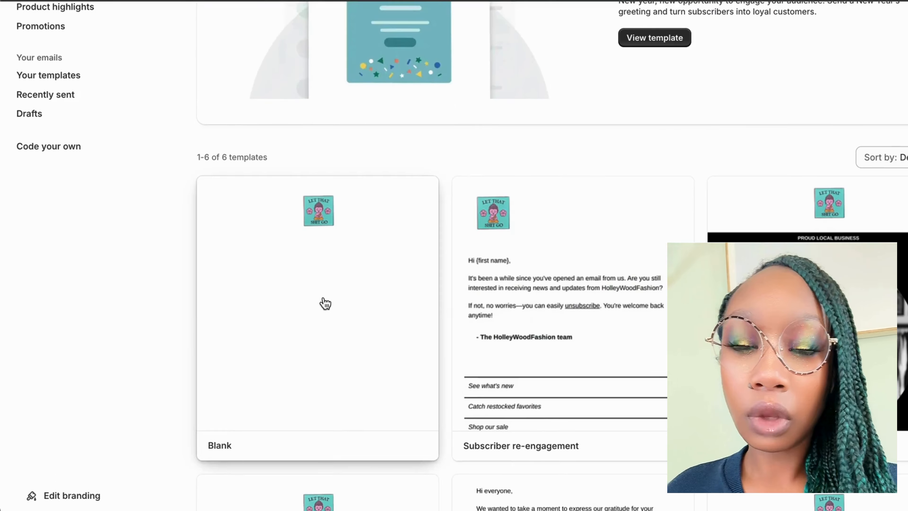
{"action": "left_click", "coordinate": [322, 326]}
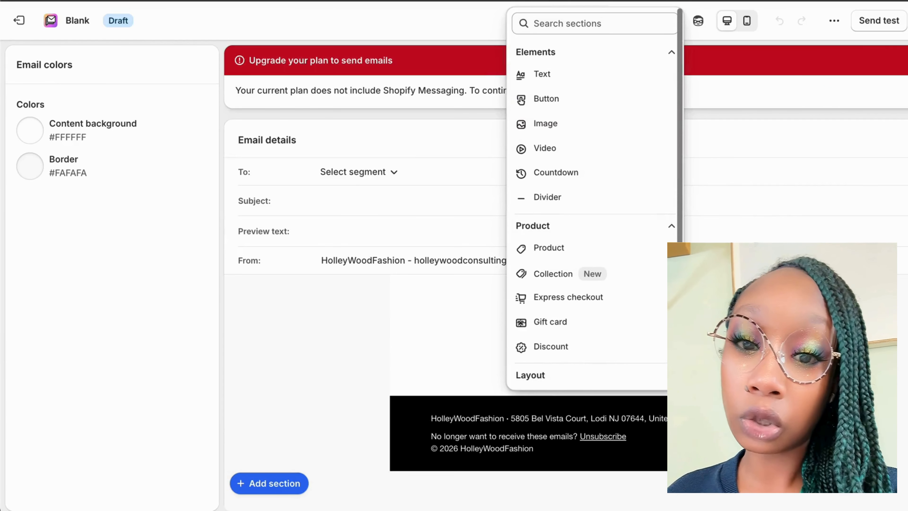
{"action": "left_click", "coordinate": [686, 339]}
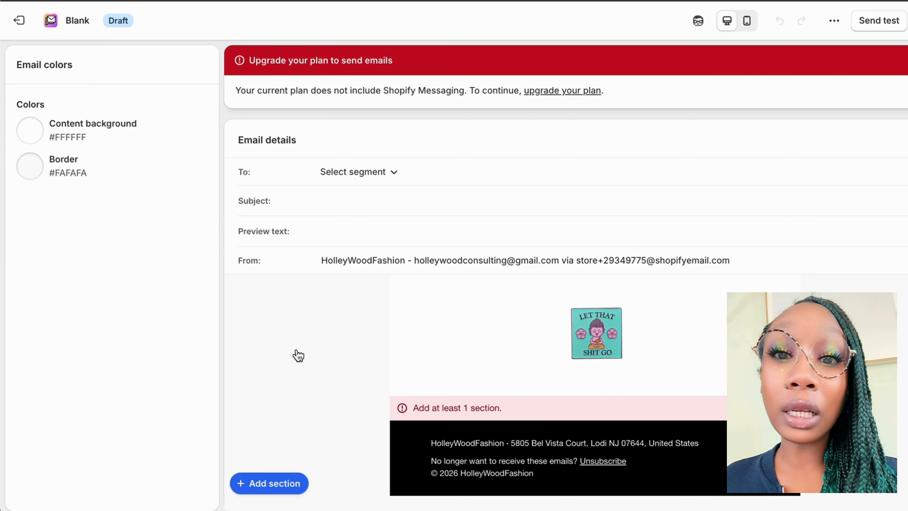
Add an image section to the email, uploading 1.jpg, 2.jpg and 3.jpg from the (Bulk 1) Scent 1 folder and using 1.jpg.
{"action": "left_click", "coordinate": [288, 484]}
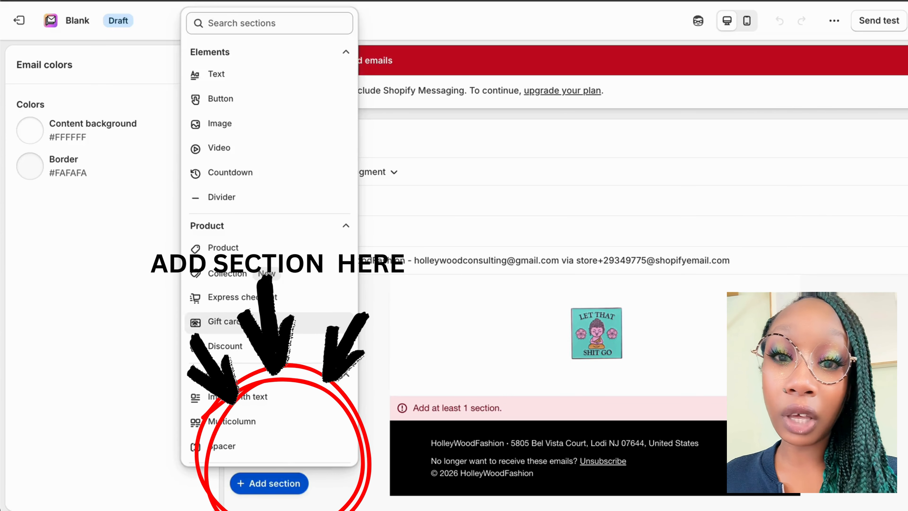
{"action": "left_click", "coordinate": [230, 126]}
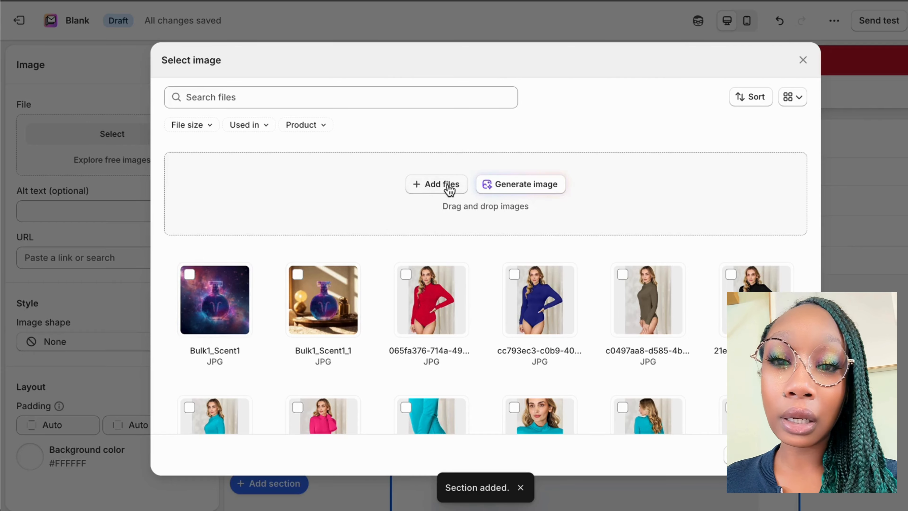
{"action": "left_click", "coordinate": [449, 190]}
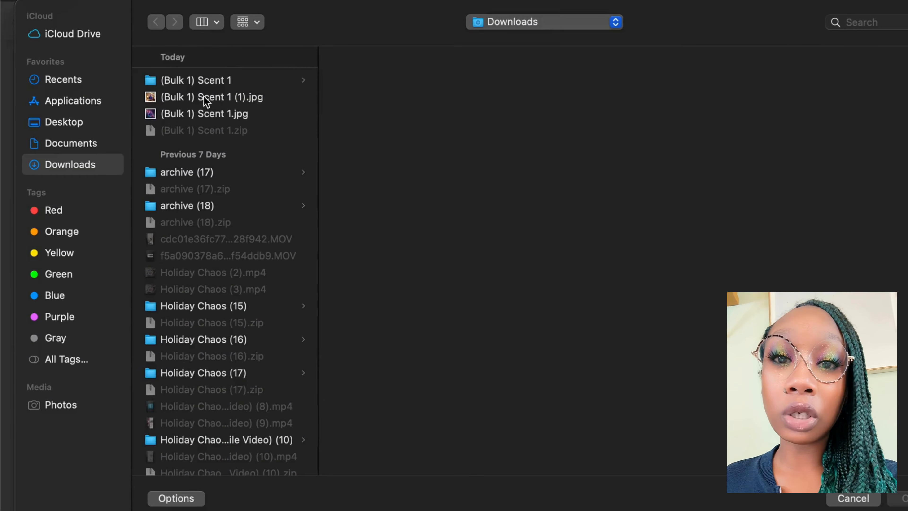
{"action": "left_click", "coordinate": [358, 81]}
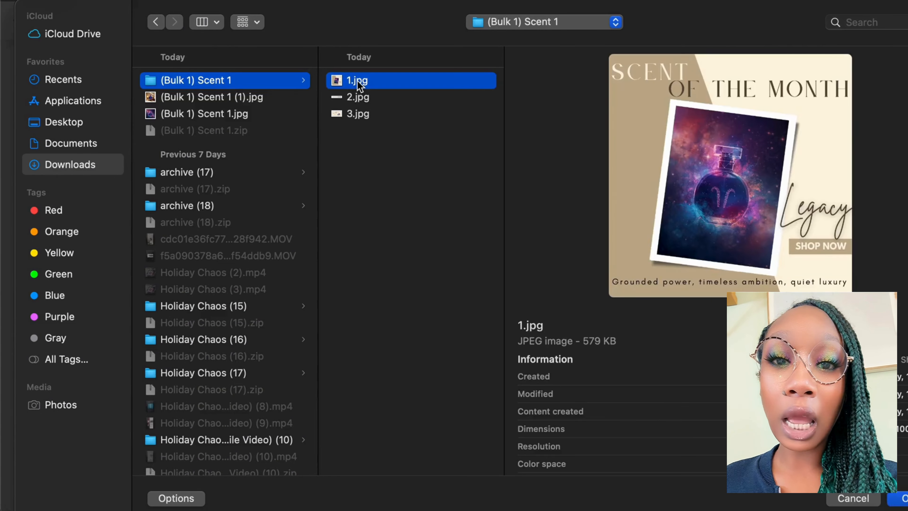
{"action": "key", "text": "shift+Down"}
{"action": "key", "text": "shift+Down"}
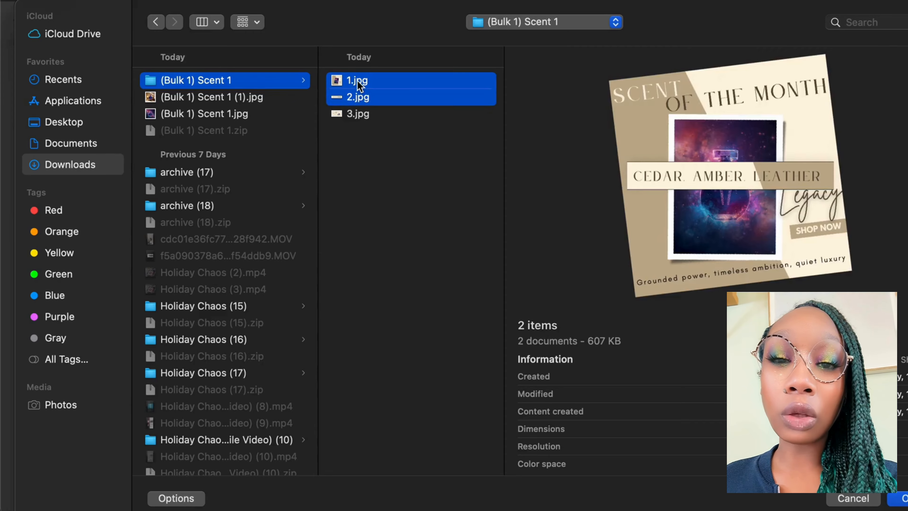
{"action": "key", "text": "Return"}
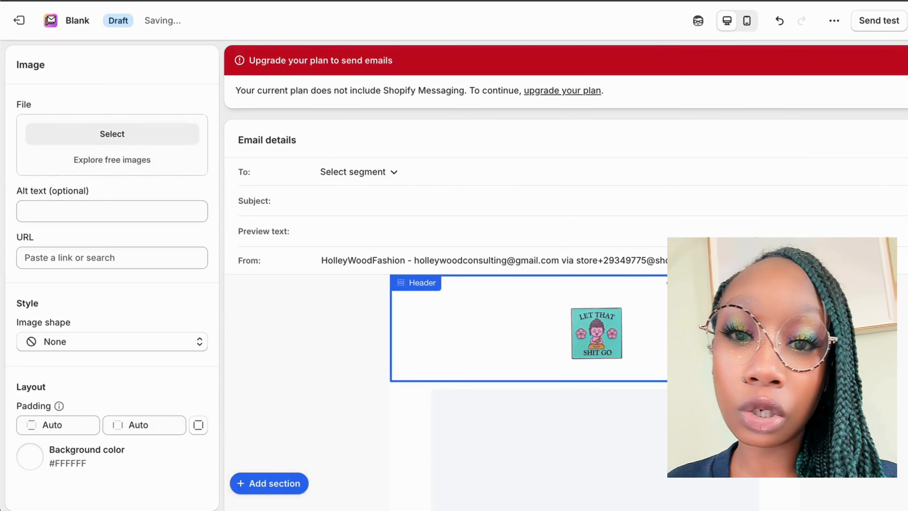
Add a text section below the Scent of the Month image.
{"action": "scroll", "coordinate": [670, 282], "scroll_direction": "down", "scroll_amount": 8}
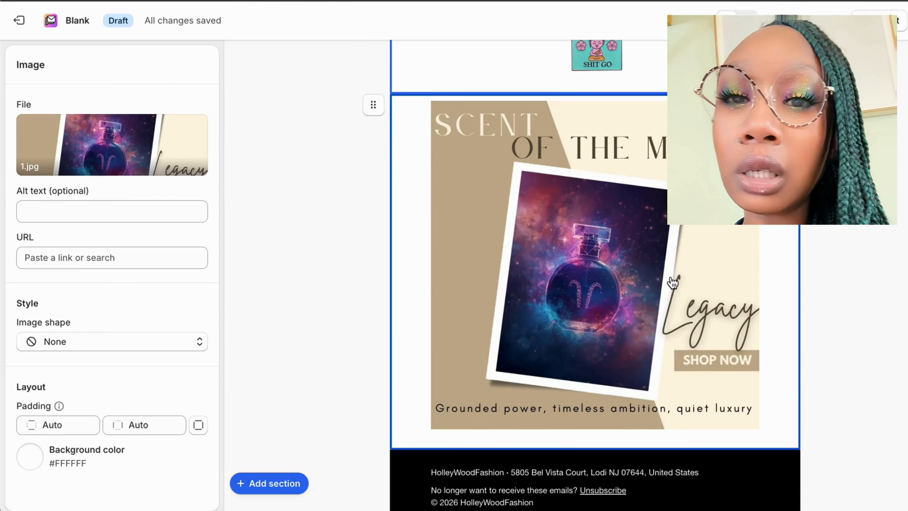
{"action": "scroll", "coordinate": [671, 278], "scroll_direction": "down", "scroll_amount": 1}
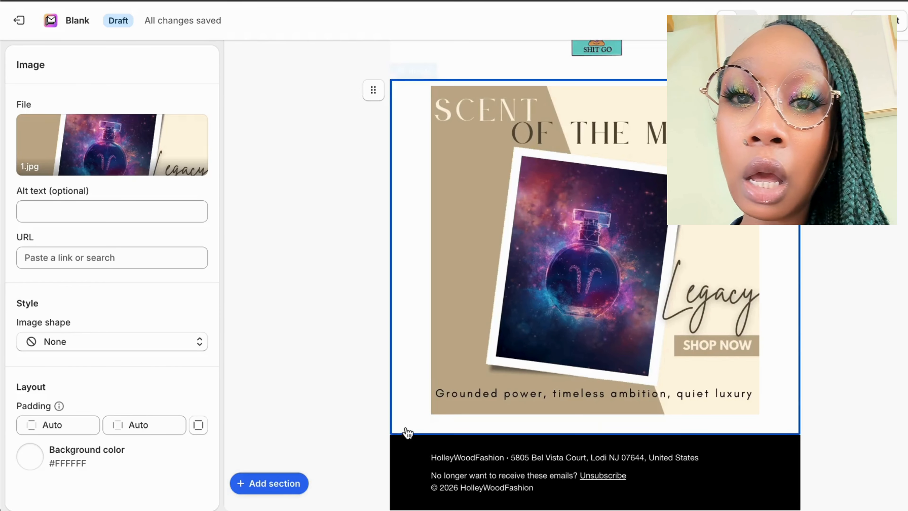
{"action": "left_click", "coordinate": [272, 484]}
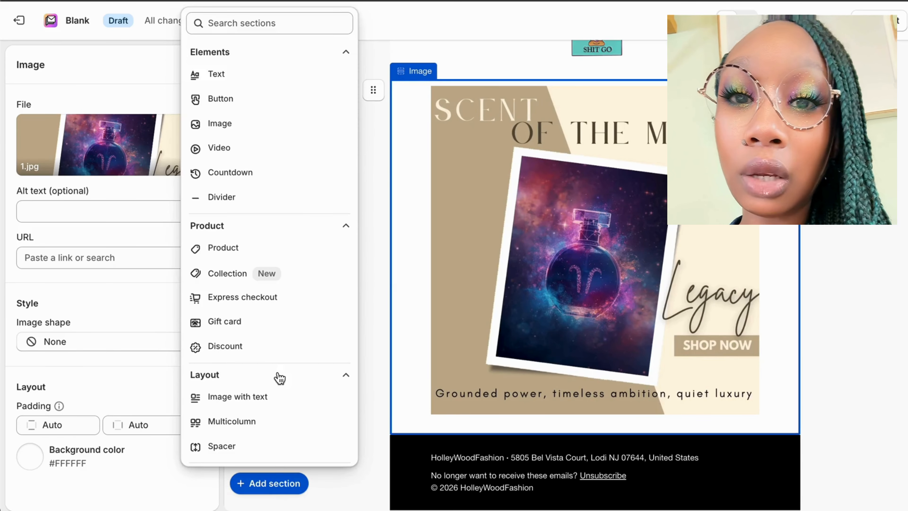
{"action": "left_click", "coordinate": [249, 80]}
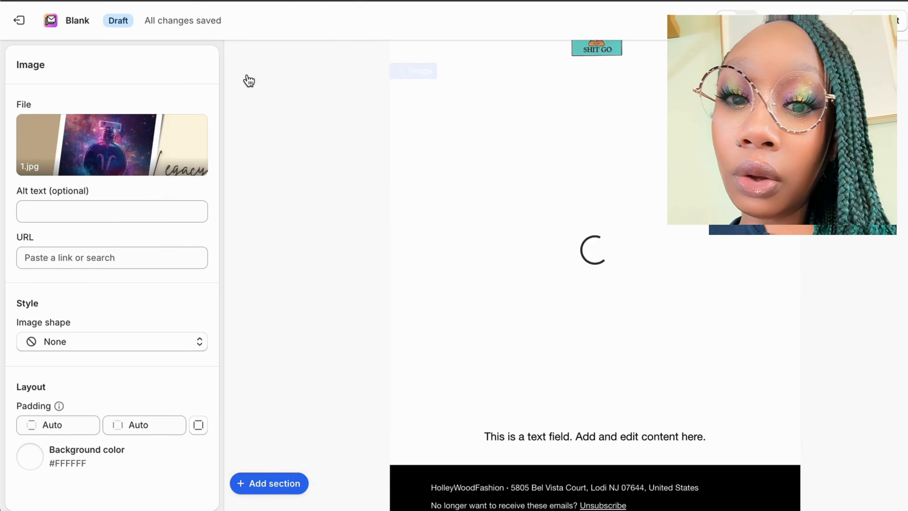
Add an image section below the text field using the uploaded 2.jpg scent notes banner.
{"action": "left_click", "coordinate": [275, 484]}
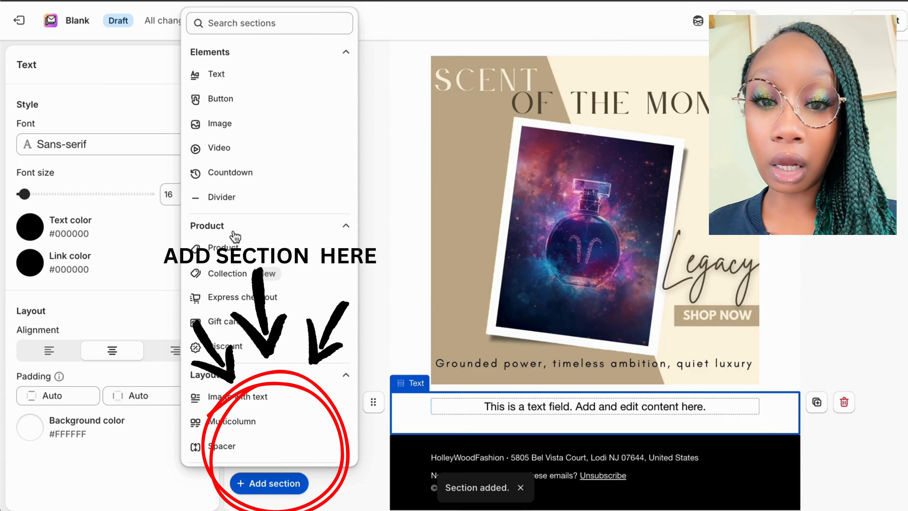
{"action": "left_click", "coordinate": [224, 125]}
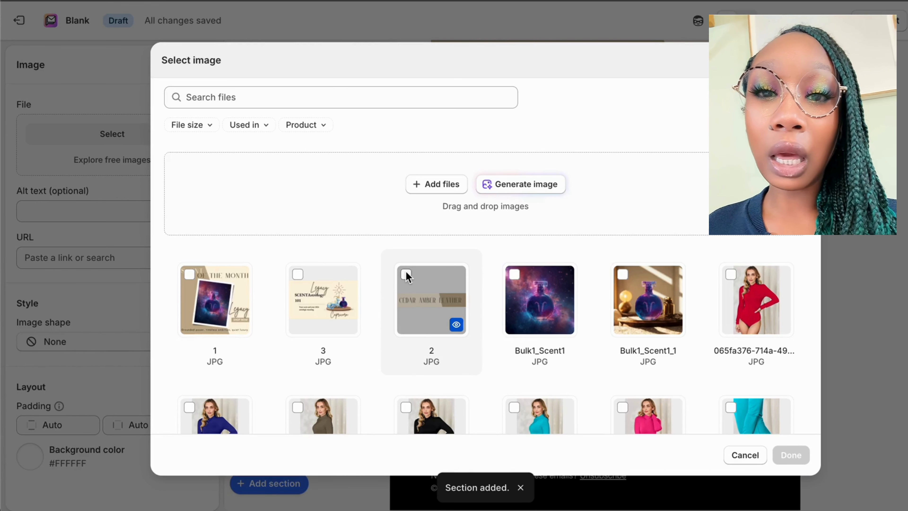
{"action": "left_click", "coordinate": [406, 274]}
{"action": "left_click", "coordinate": [791, 455]}
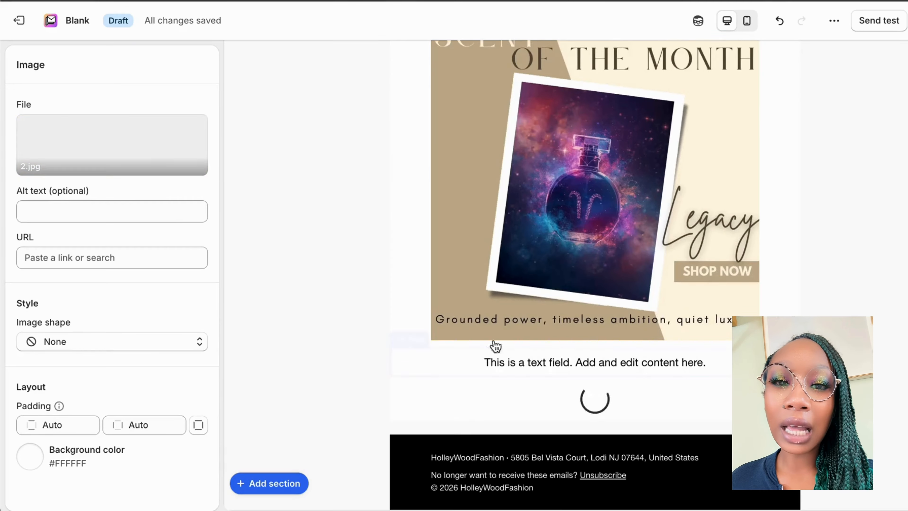
Add an image section below the scent notes banner using the uploaded 3.jpg astrology graphic.
{"action": "left_click", "coordinate": [284, 483]}
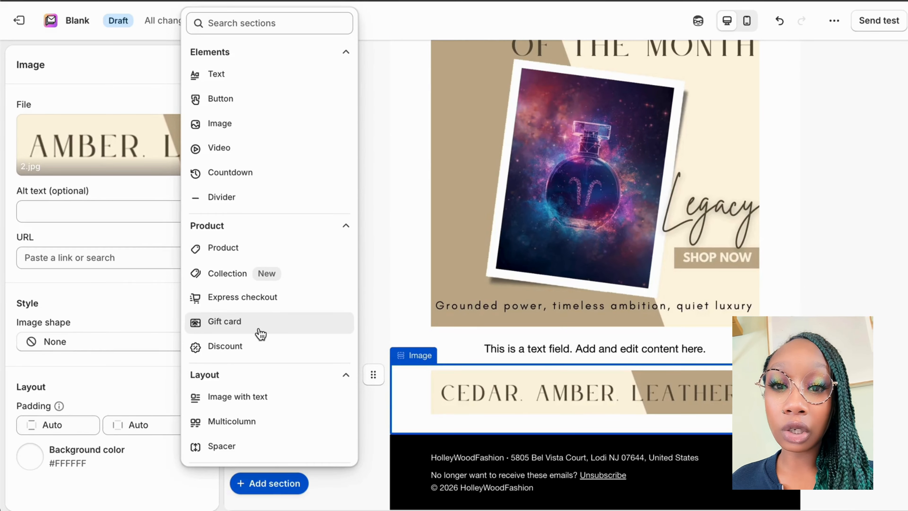
{"action": "left_click", "coordinate": [254, 127]}
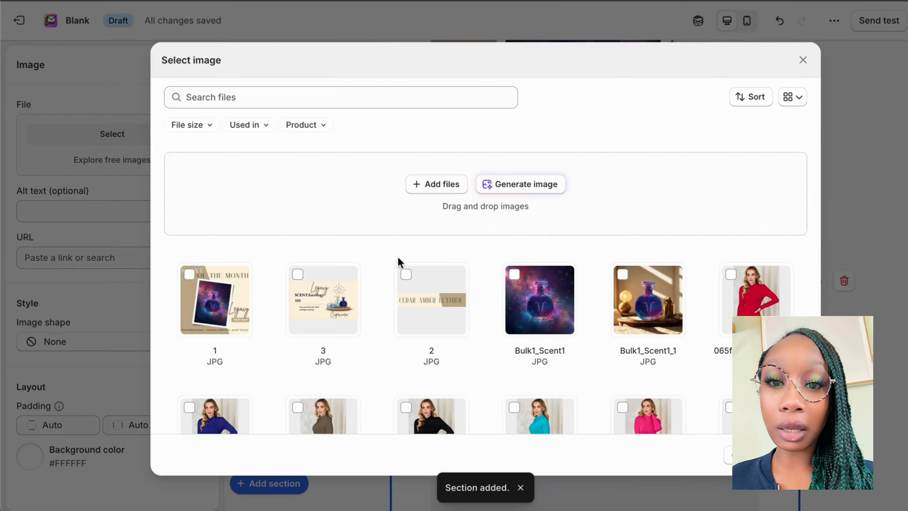
{"action": "left_click", "coordinate": [297, 276]}
{"action": "left_click", "coordinate": [791, 455]}
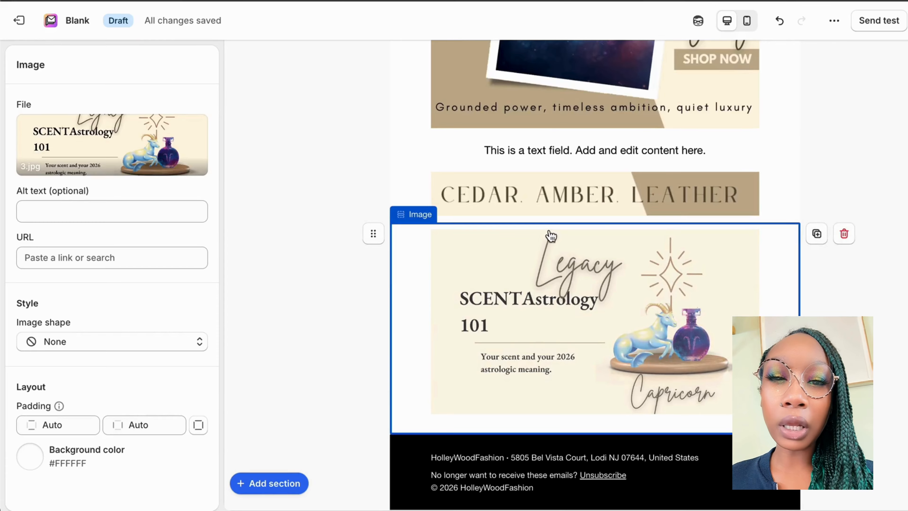
Insert a product section between the Cedar Amber Leather banner and the SCENTAstrology 101 image.
{"action": "left_click", "coordinate": [595, 222]}
{"action": "scroll", "coordinate": [586, 381], "scroll_direction": "down", "scroll_amount": 3}
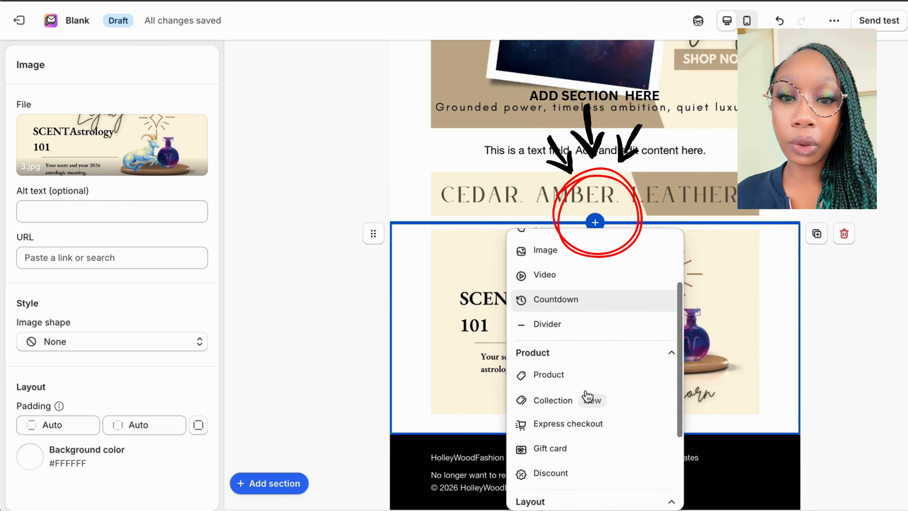
{"action": "left_click", "coordinate": [586, 397]}
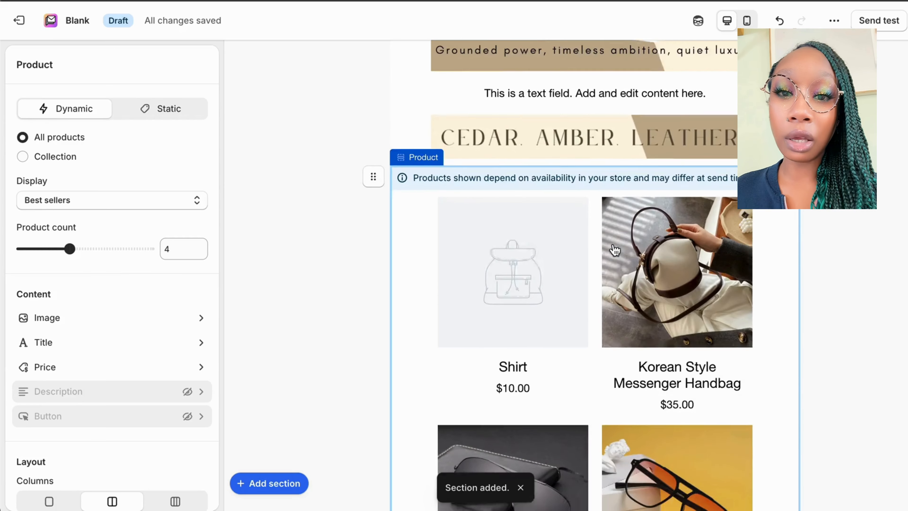
{"action": "left_click", "coordinate": [614, 253]}
Set the Scent of the Month image section's padding to 0px on all four sides.
{"action": "scroll", "coordinate": [615, 254], "scroll_direction": "up", "scroll_amount": 10}
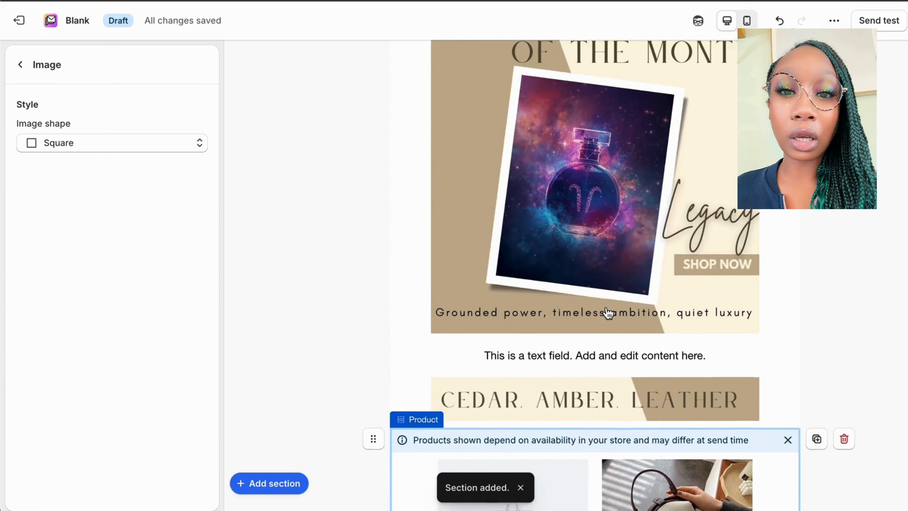
{"action": "left_click", "coordinate": [605, 251]}
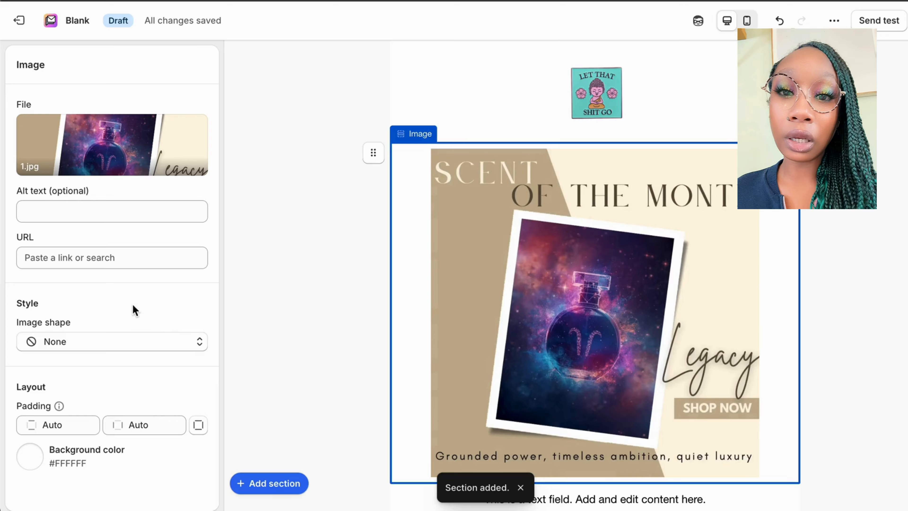
{"action": "left_click", "coordinate": [198, 425]}
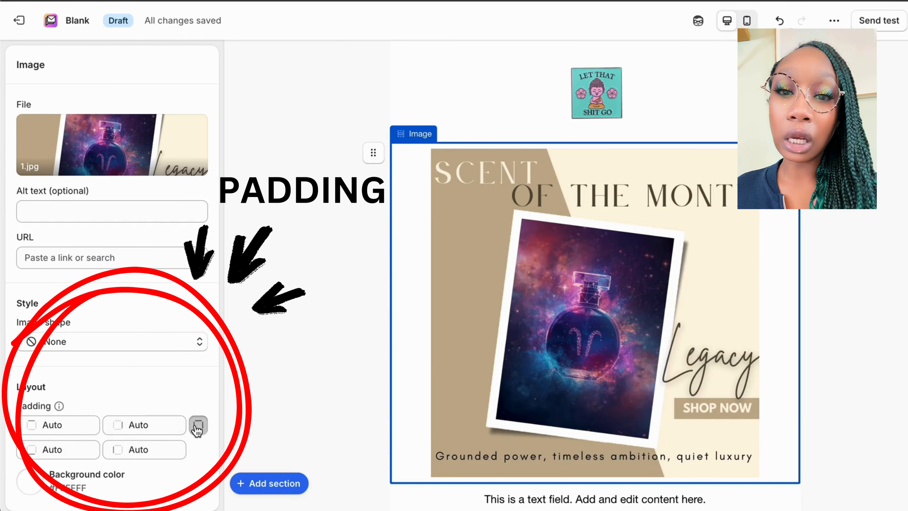
{"action": "left_click", "coordinate": [88, 424]}
{"action": "type", "text": "0"}
{"action": "key", "text": "Tab"}
{"action": "type", "text": "0"}
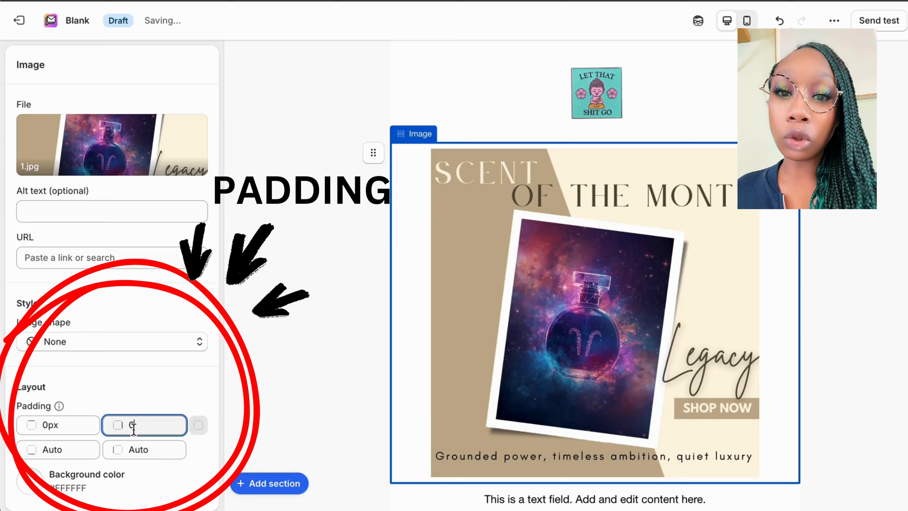
{"action": "key", "text": "Tab"}
{"action": "type", "text": "0"}
{"action": "key", "text": "Tab"}
{"action": "type", "text": "0"}
Replace the placeholder in the text section below the Scent of the Month image with "Message to subscribers...blach blach".
{"action": "scroll", "coordinate": [546, 343], "scroll_direction": "down", "scroll_amount": 2}
{"action": "scroll", "coordinate": [546, 342], "scroll_direction": "down", "scroll_amount": 4}
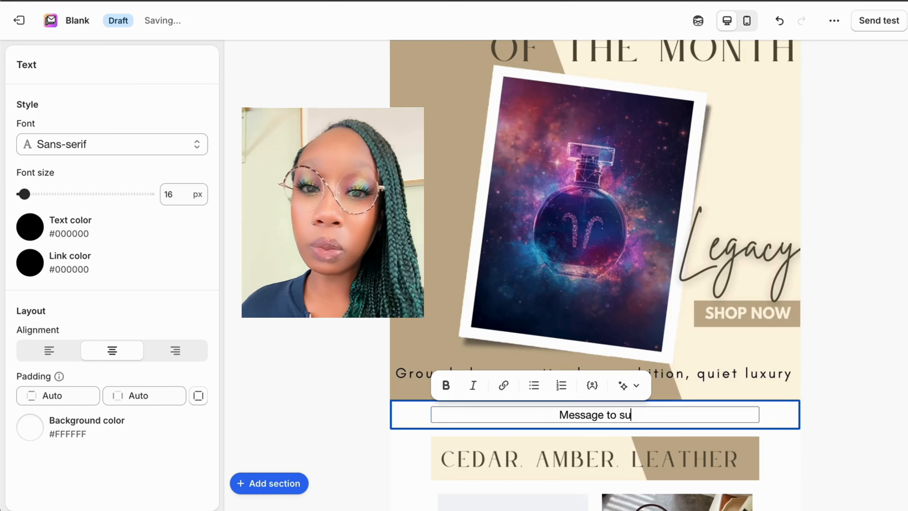
{"action": "type", "text": "bscribers."}
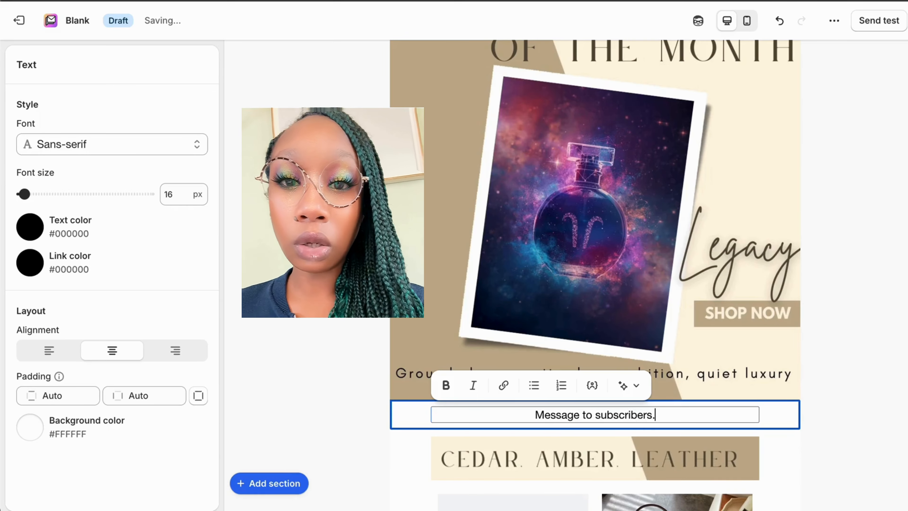
{"action": "type", "text": "..blach blach"}
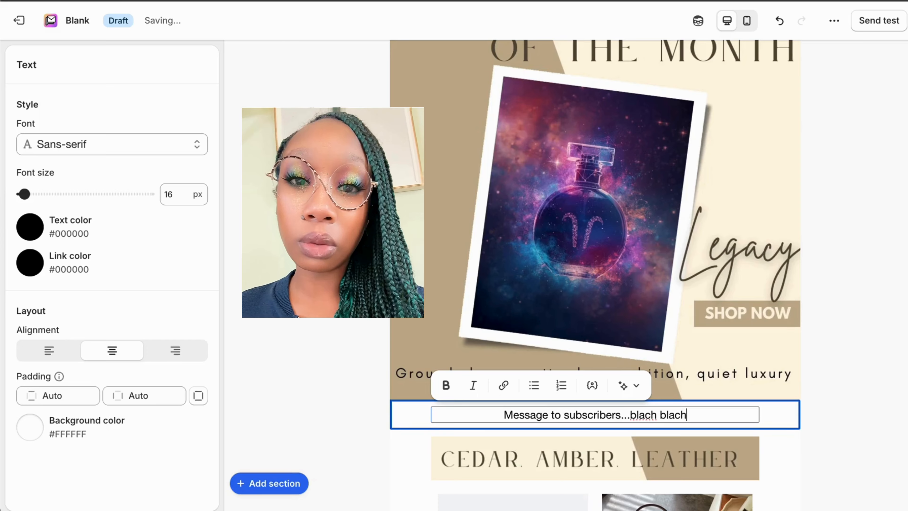
Examine the product section's dynamic product, content and layout settings along with the products it displays.
{"action": "scroll", "coordinate": [536, 322], "scroll_direction": "down", "scroll_amount": 6}
{"action": "left_click", "coordinate": [519, 260]}
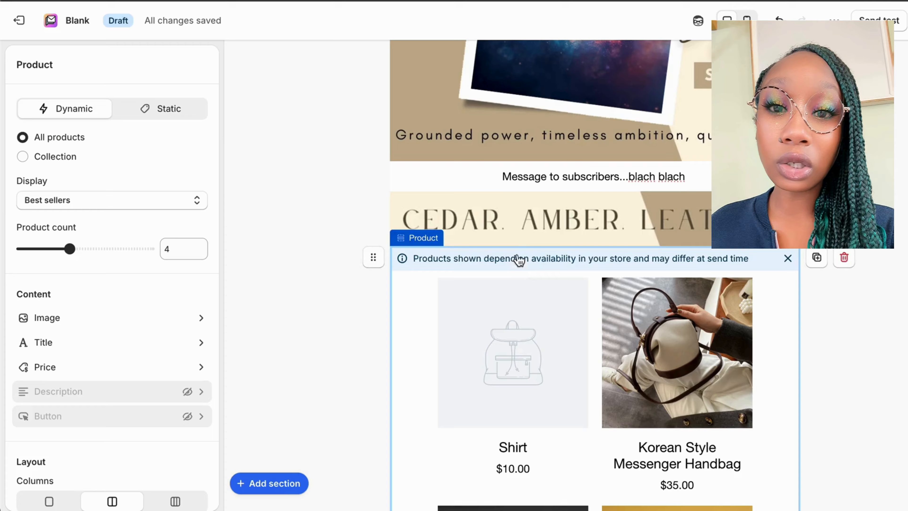
{"action": "scroll", "coordinate": [519, 233], "scroll_direction": "down", "scroll_amount": 2}
{"action": "left_click", "coordinate": [516, 259]}
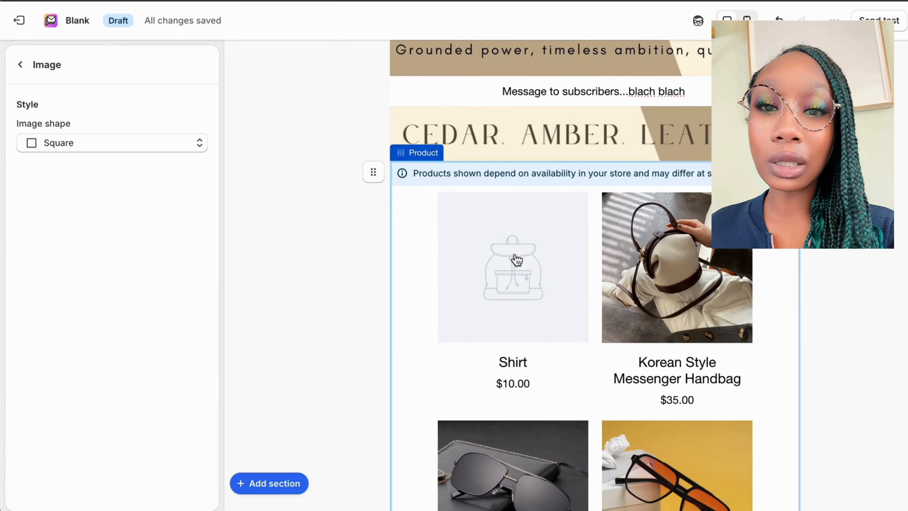
{"action": "scroll", "coordinate": [517, 259], "scroll_direction": "down", "scroll_amount": 2}
{"action": "scroll", "coordinate": [517, 260], "scroll_direction": "up", "scroll_amount": 1}
{"action": "scroll", "coordinate": [517, 259], "scroll_direction": "up", "scroll_amount": 3}
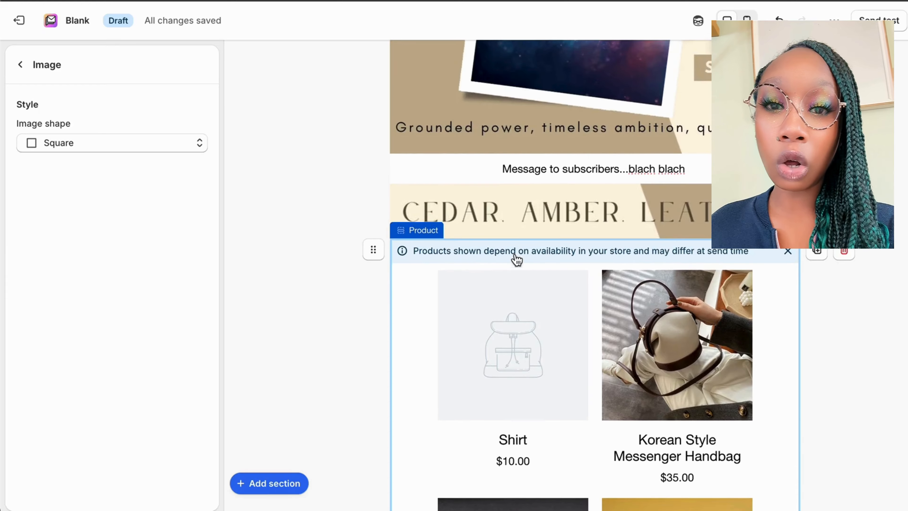
{"action": "left_click", "coordinate": [20, 65]}
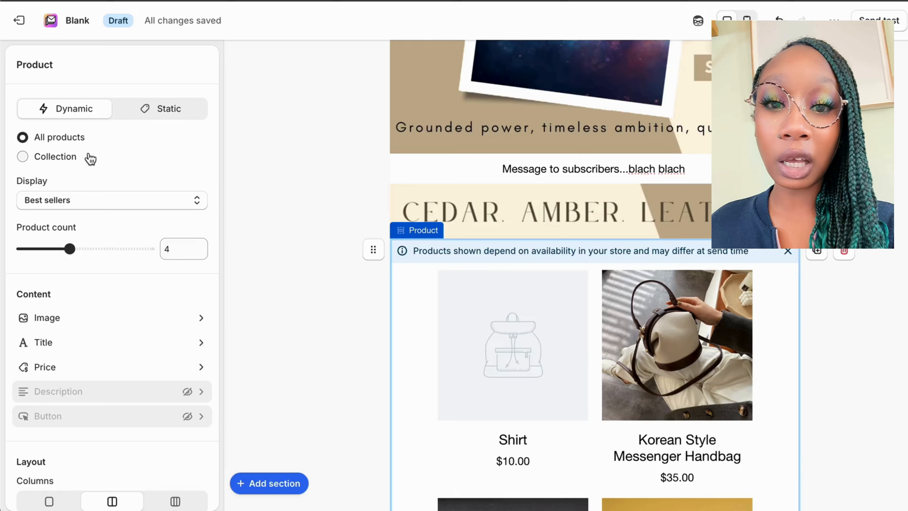
{"action": "scroll", "coordinate": [91, 158], "scroll_direction": "down", "scroll_amount": 2}
{"action": "scroll", "coordinate": [90, 159], "scroll_direction": "up", "scroll_amount": 1}
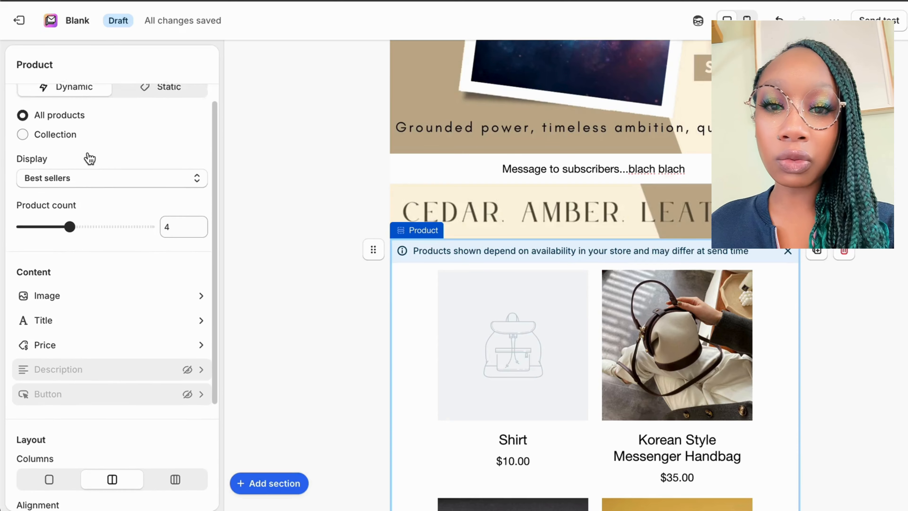
{"action": "scroll", "coordinate": [90, 159], "scroll_direction": "up", "scroll_amount": 1}
{"action": "scroll", "coordinate": [90, 158], "scroll_direction": "down", "scroll_amount": 1}
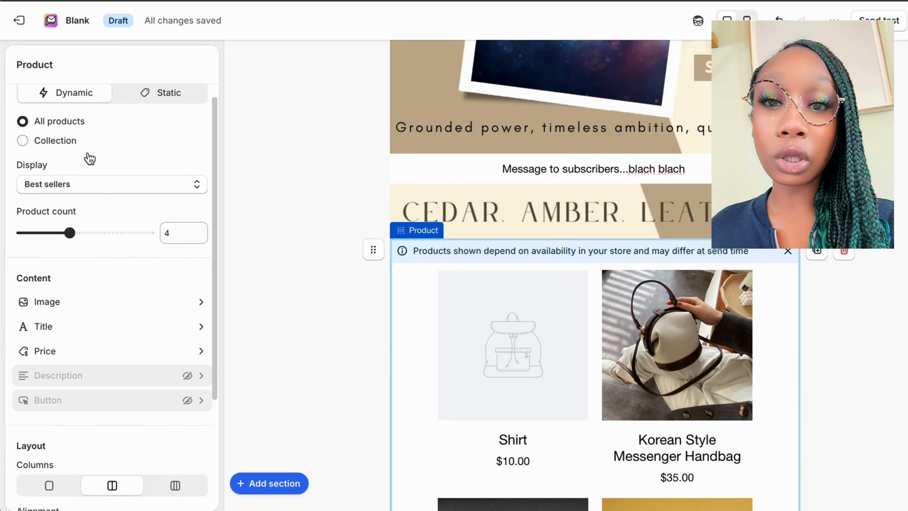
{"action": "scroll", "coordinate": [90, 158], "scroll_direction": "down", "scroll_amount": 1}
{"action": "scroll", "coordinate": [580, 324], "scroll_direction": "down", "scroll_amount": 10}
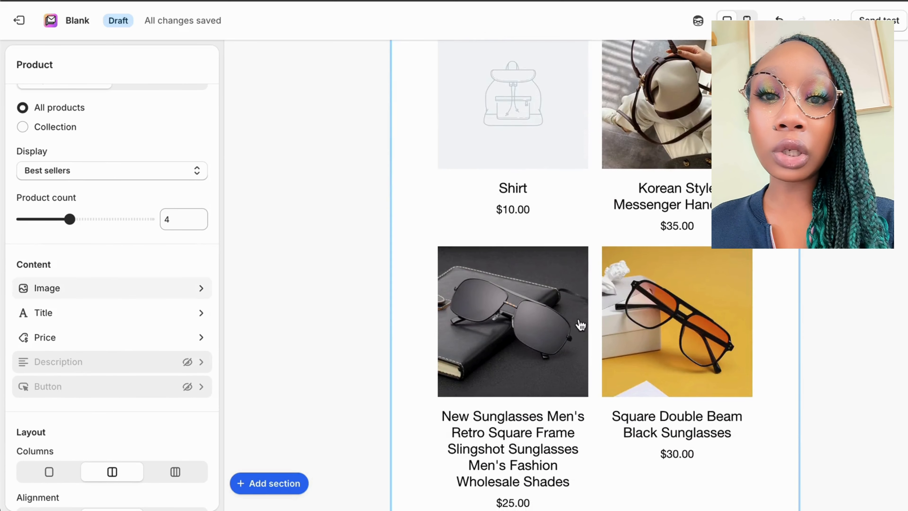
{"action": "scroll", "coordinate": [581, 325], "scroll_direction": "up", "scroll_amount": 11}
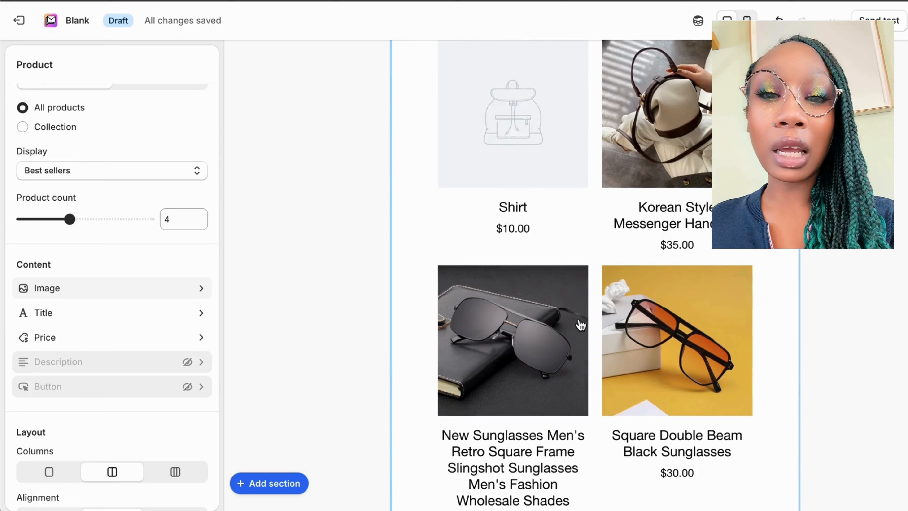
{"action": "scroll", "coordinate": [94, 286], "scroll_direction": "up", "scroll_amount": 2}
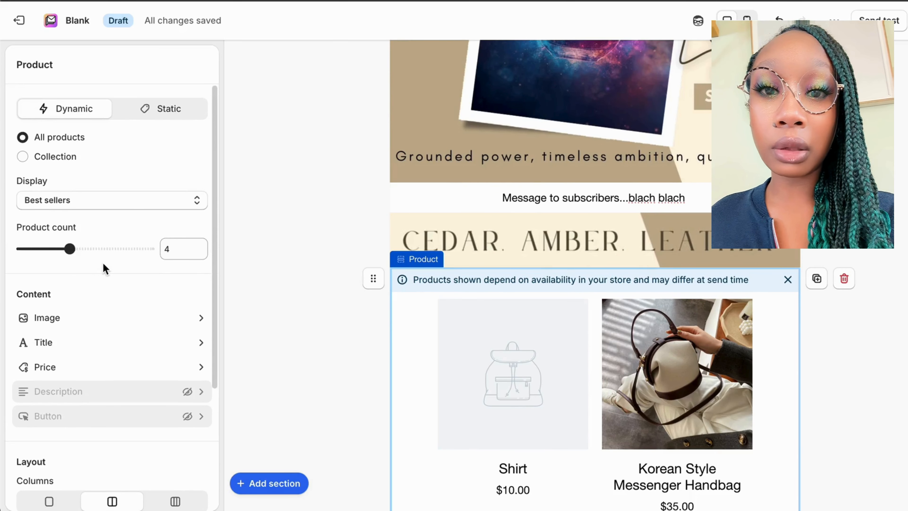
Set the dynamic product section to display recently published products.
{"action": "left_click", "coordinate": [41, 202]}
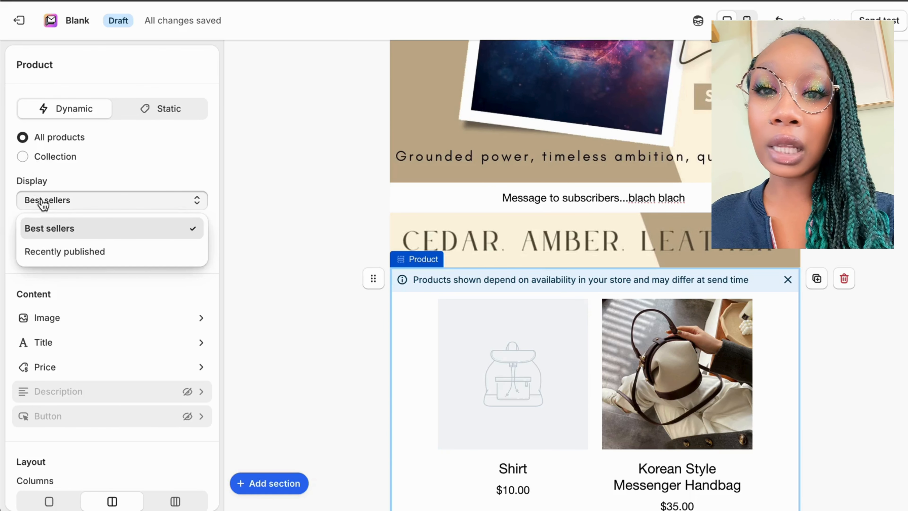
{"action": "left_click", "coordinate": [67, 255]}
{"action": "scroll", "coordinate": [149, 218], "scroll_direction": "down", "scroll_amount": 3}
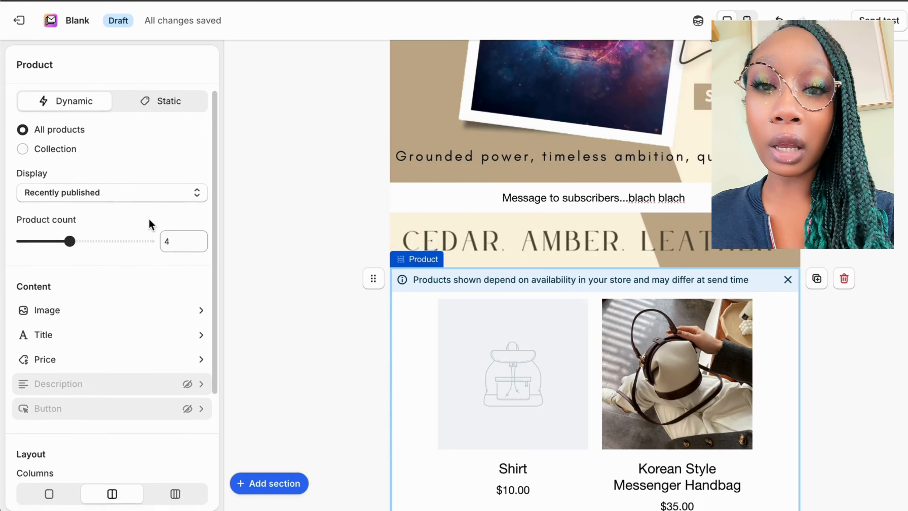
{"action": "scroll", "coordinate": [593, 358], "scroll_direction": "down", "scroll_amount": 10}
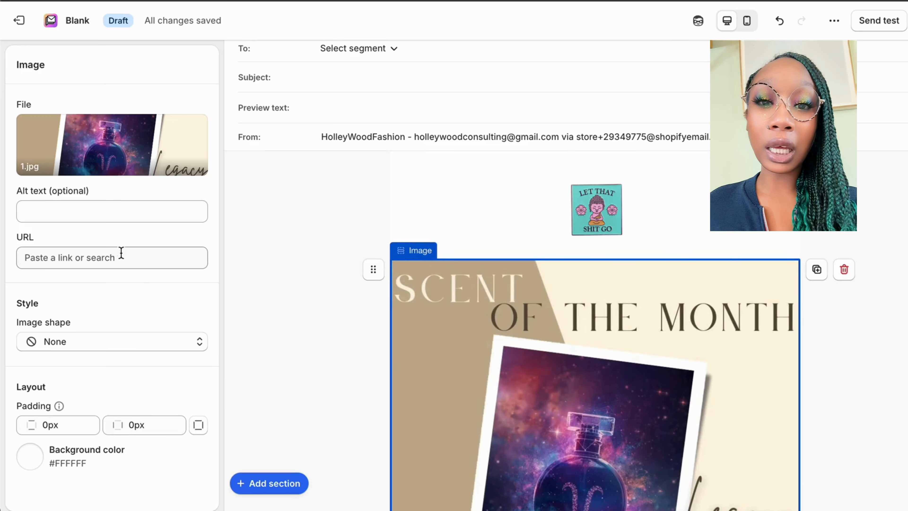
Link the Scent of the Month image to the Capricorn- Legacy product.
{"action": "left_click", "coordinate": [124, 256]}
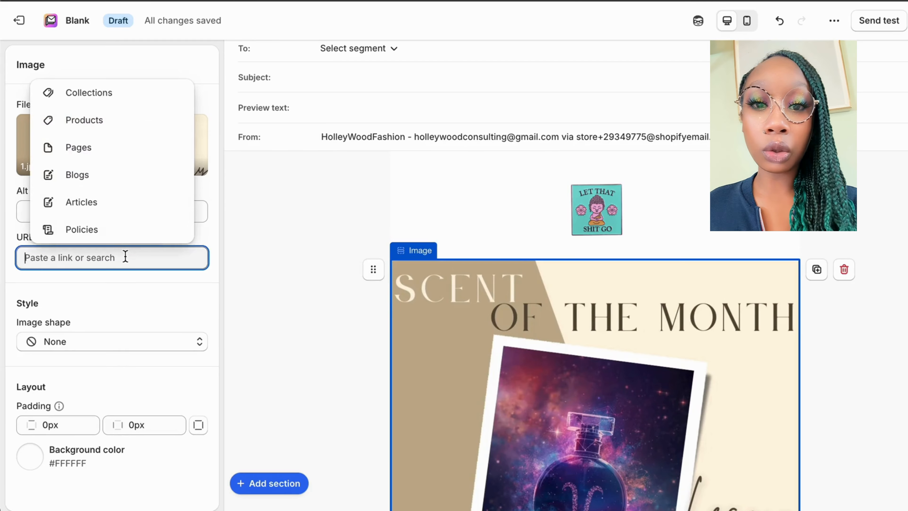
{"action": "left_click", "coordinate": [85, 122]}
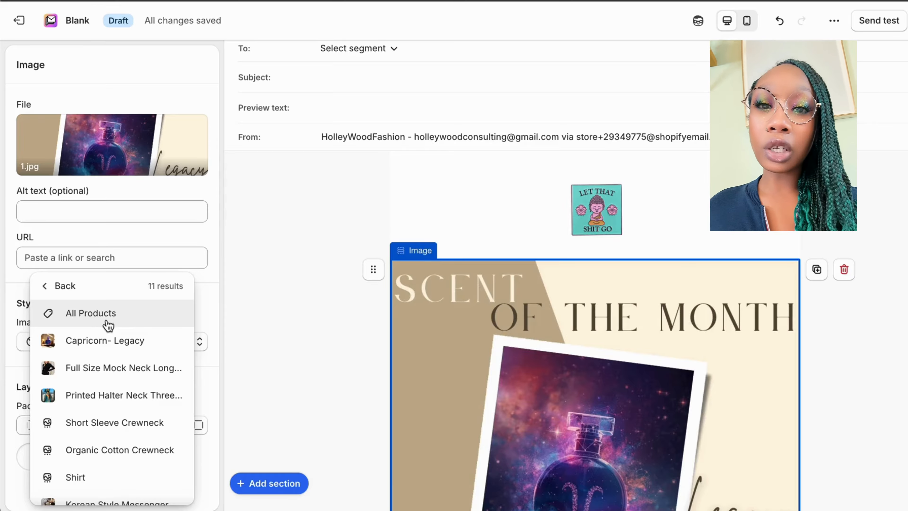
{"action": "scroll", "coordinate": [109, 326], "scroll_direction": "down", "scroll_amount": 1}
{"action": "scroll", "coordinate": [109, 326], "scroll_direction": "up", "scroll_amount": 1}
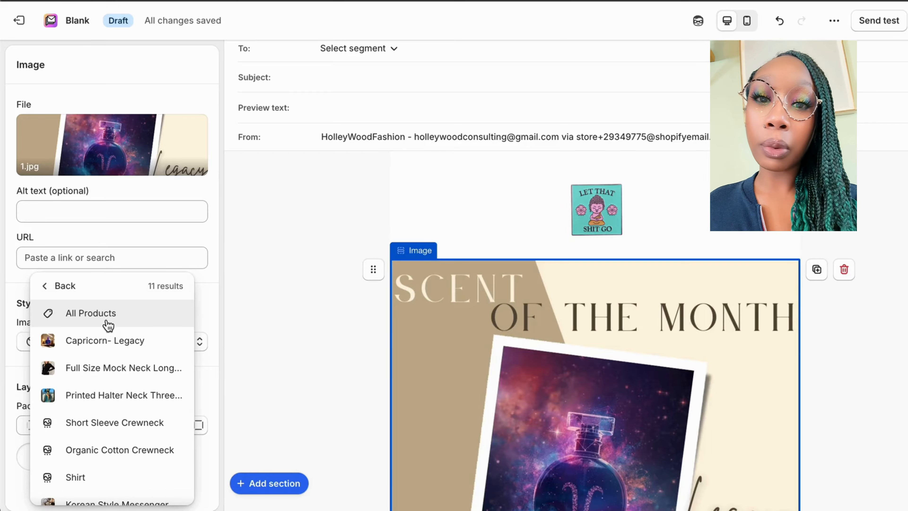
{"action": "left_click", "coordinate": [142, 345]}
Switch the product section to static and add the Capricorn- Legacy product to it.
{"action": "scroll", "coordinate": [522, 315], "scroll_direction": "down", "scroll_amount": 10}
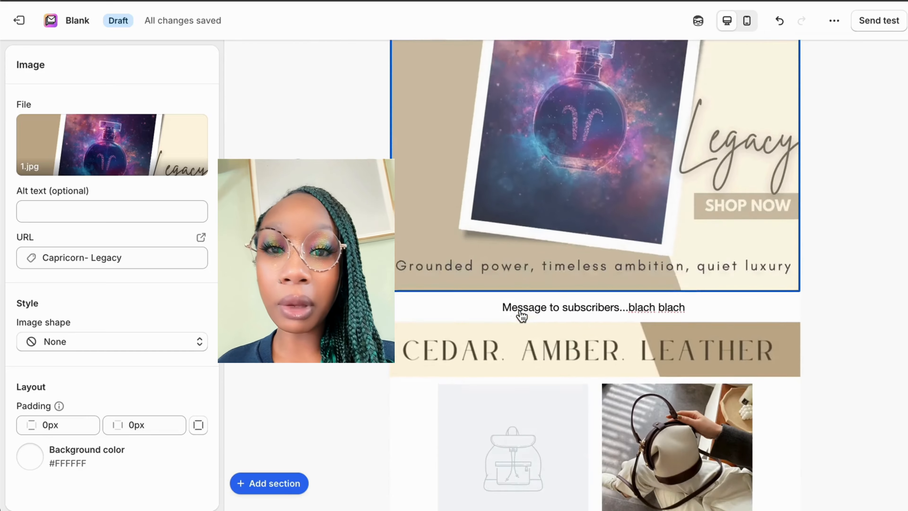
{"action": "scroll", "coordinate": [522, 316], "scroll_direction": "down", "scroll_amount": 5}
{"action": "left_click", "coordinate": [527, 278]}
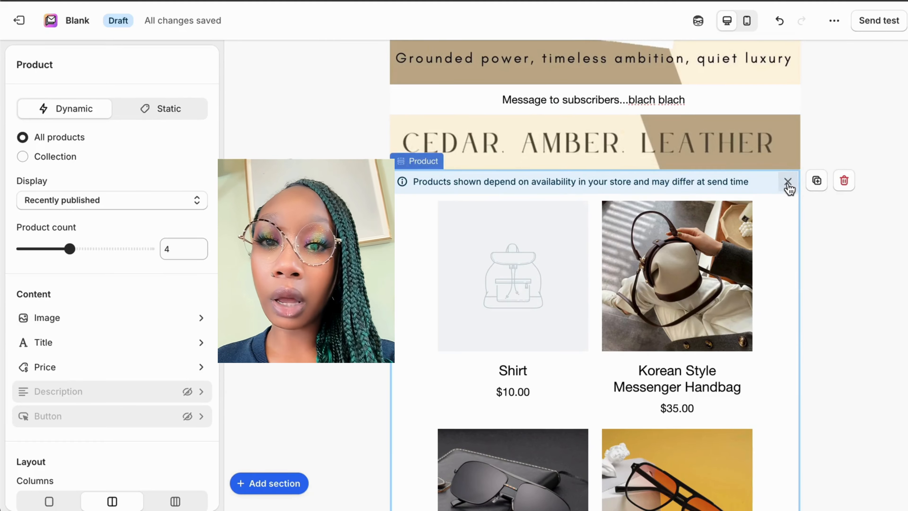
{"action": "left_click", "coordinate": [147, 114]}
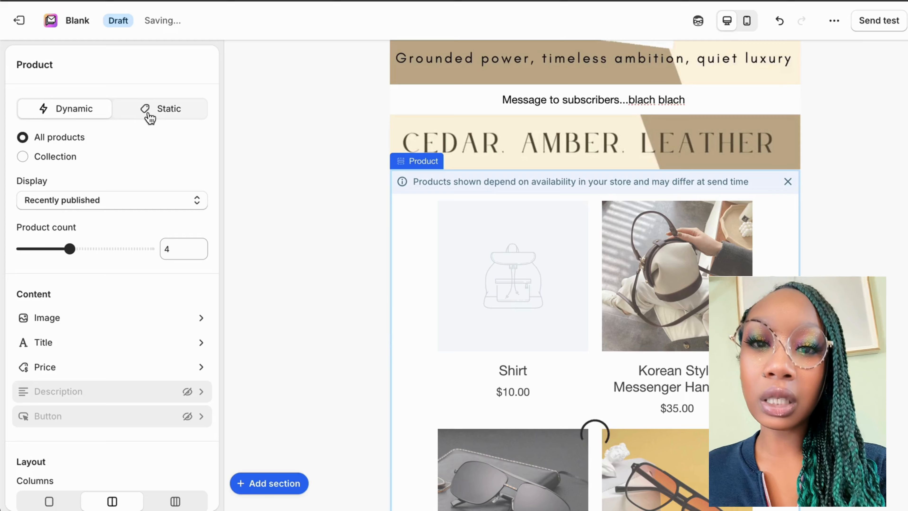
{"action": "scroll", "coordinate": [328, 205], "scroll_direction": "down", "scroll_amount": 5}
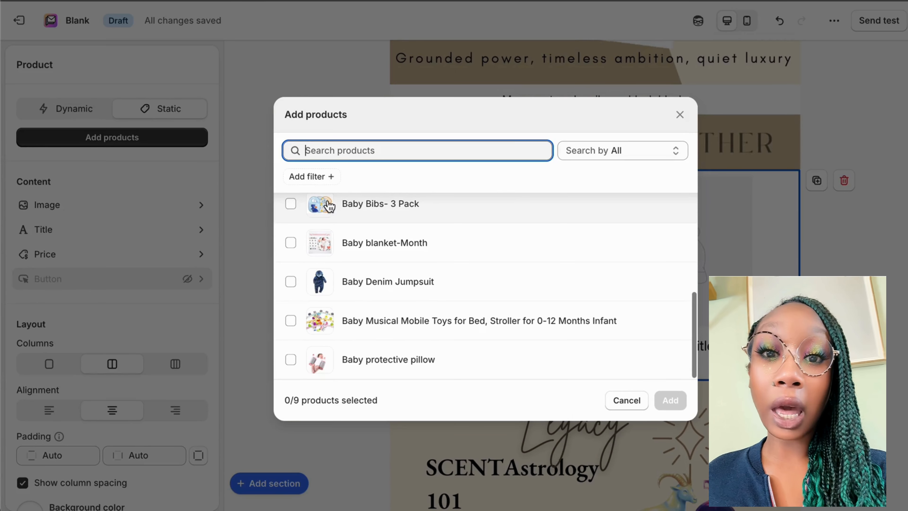
{"action": "scroll", "coordinate": [328, 205], "scroll_direction": "up", "scroll_amount": 5}
{"action": "scroll", "coordinate": [329, 251], "scroll_direction": "down", "scroll_amount": 6}
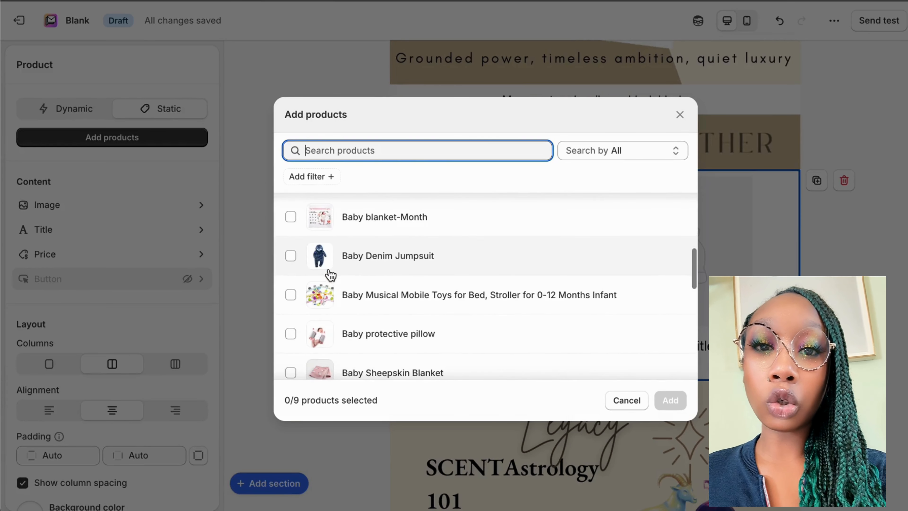
{"action": "scroll", "coordinate": [328, 275], "scroll_direction": "down", "scroll_amount": 8}
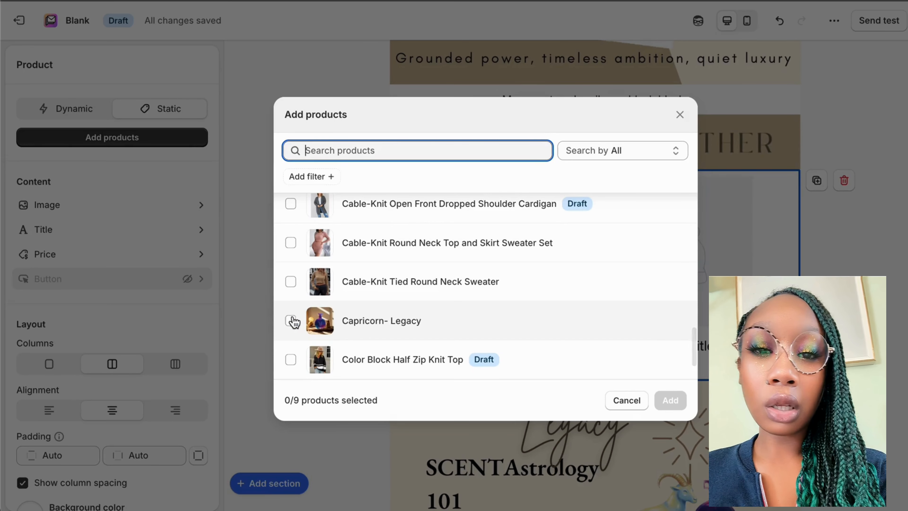
{"action": "left_click", "coordinate": [290, 320]}
{"action": "left_click", "coordinate": [670, 400]}
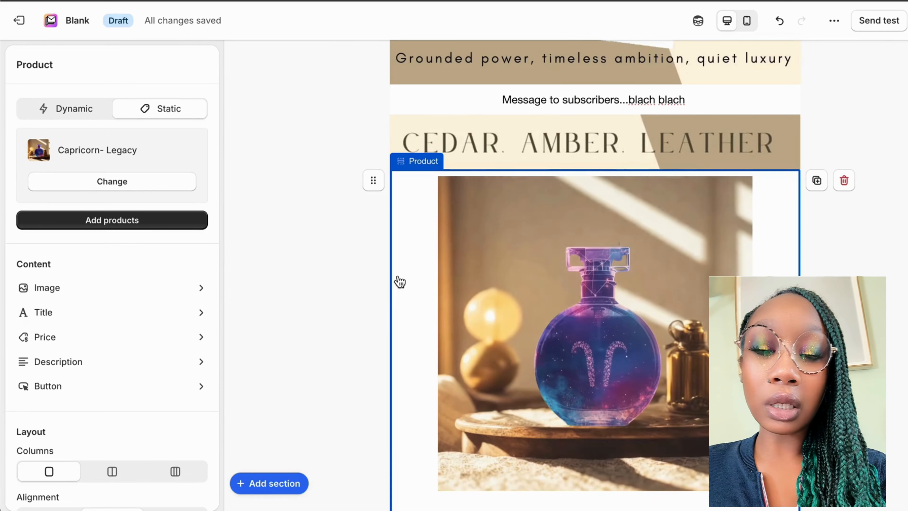
Set the Capricorn- Legacy product section's padding to 0px on all four sides.
{"action": "scroll", "coordinate": [106, 296], "scroll_direction": "down", "scroll_amount": 4}
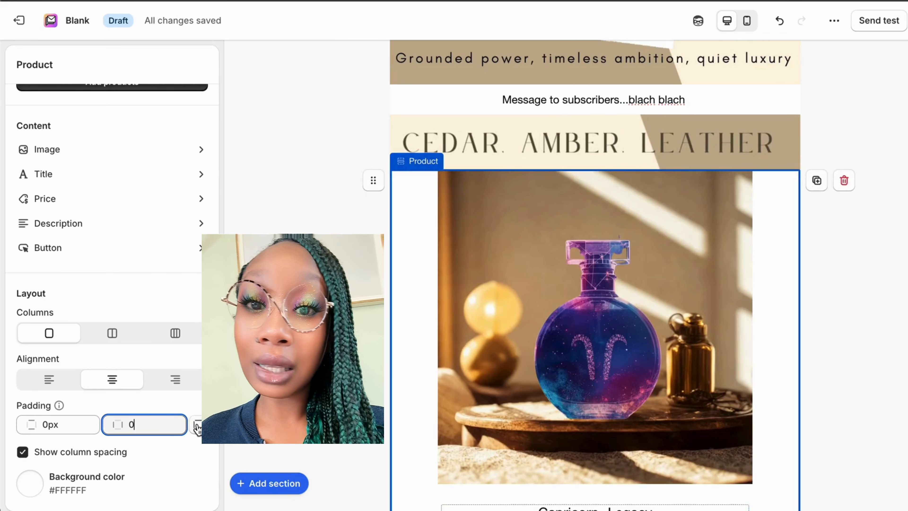
{"action": "left_click", "coordinate": [198, 424]}
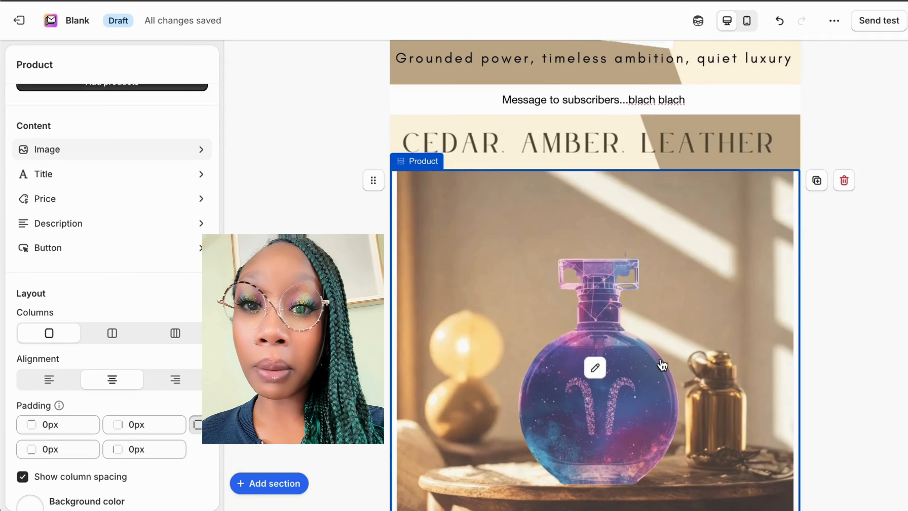
Review the assembled newsletter from the header logo down through the image, text and product sections.
{"action": "scroll", "coordinate": [758, 288], "scroll_direction": "up", "scroll_amount": 6}
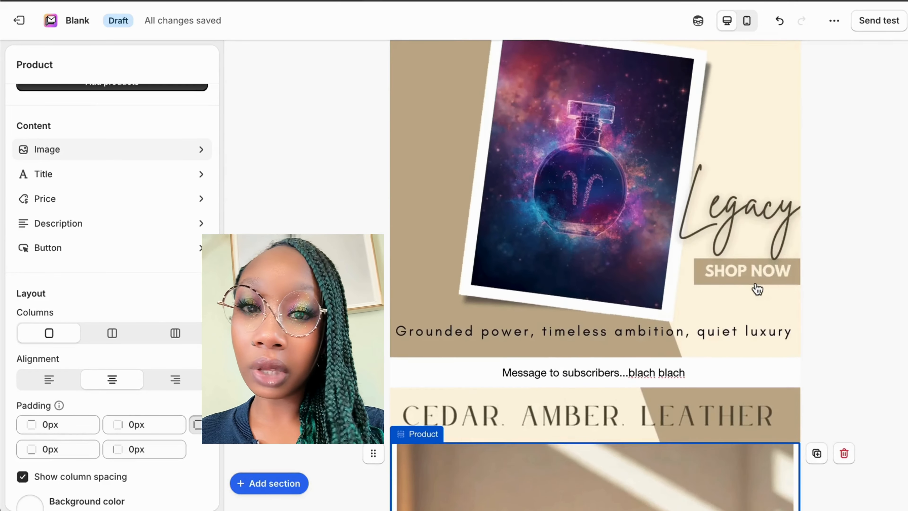
{"action": "scroll", "coordinate": [758, 288], "scroll_direction": "up", "scroll_amount": 9}
{"action": "scroll", "coordinate": [758, 289], "scroll_direction": "down", "scroll_amount": 6}
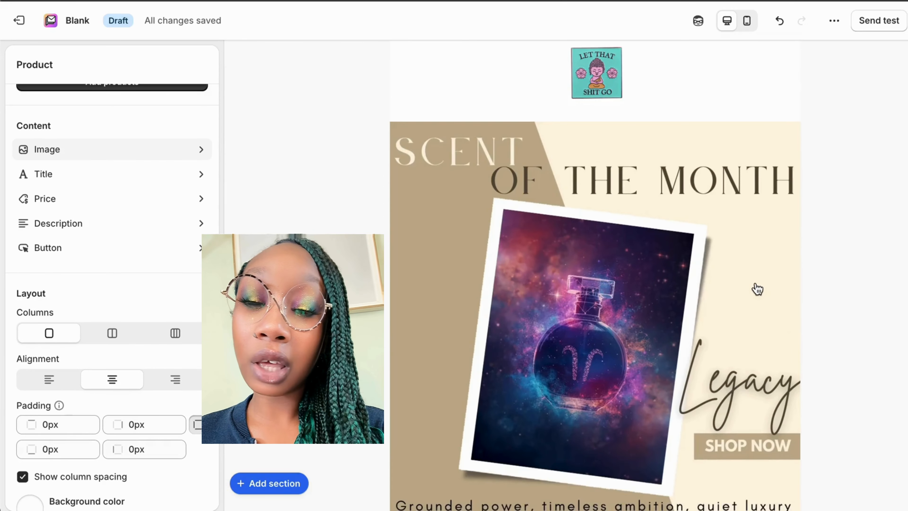
{"action": "scroll", "coordinate": [758, 288], "scroll_direction": "down", "scroll_amount": 5}
{"action": "scroll", "coordinate": [757, 288], "scroll_direction": "down", "scroll_amount": 10}
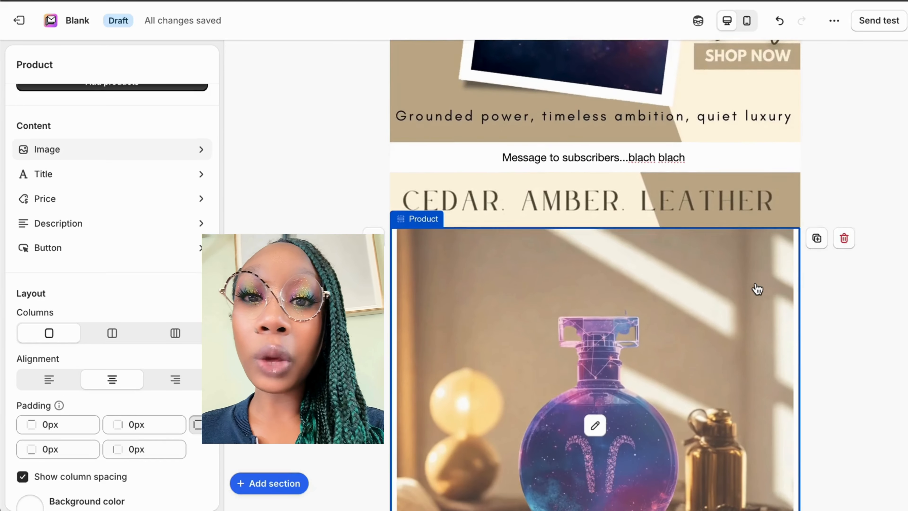
{"action": "scroll", "coordinate": [757, 288], "scroll_direction": "down", "scroll_amount": 8}
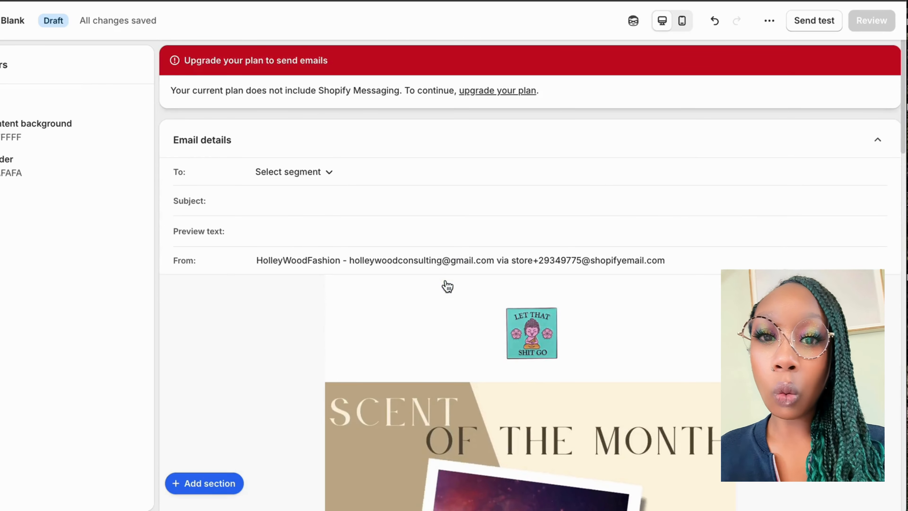
Inspect the available recipient segments and the test email options, closing both without choosing a segment or sending.
{"action": "left_click", "coordinate": [328, 175]}
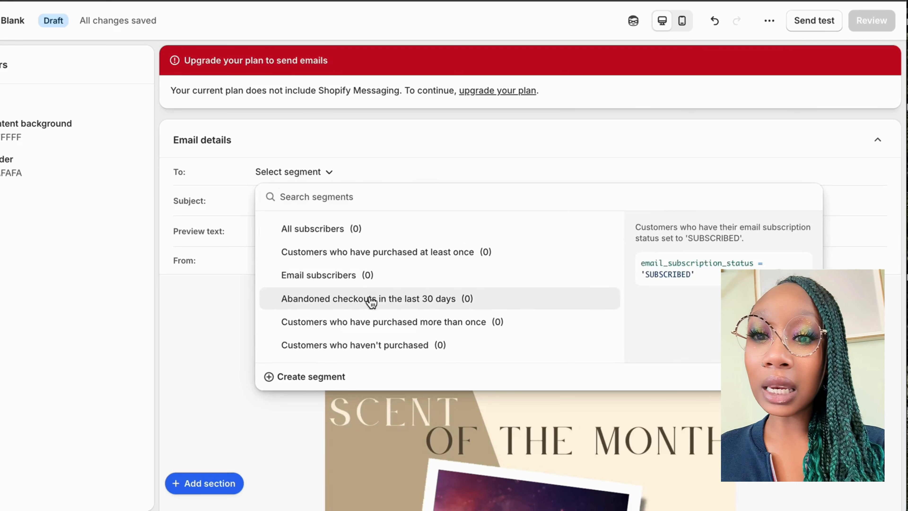
{"action": "left_click", "coordinate": [210, 332]}
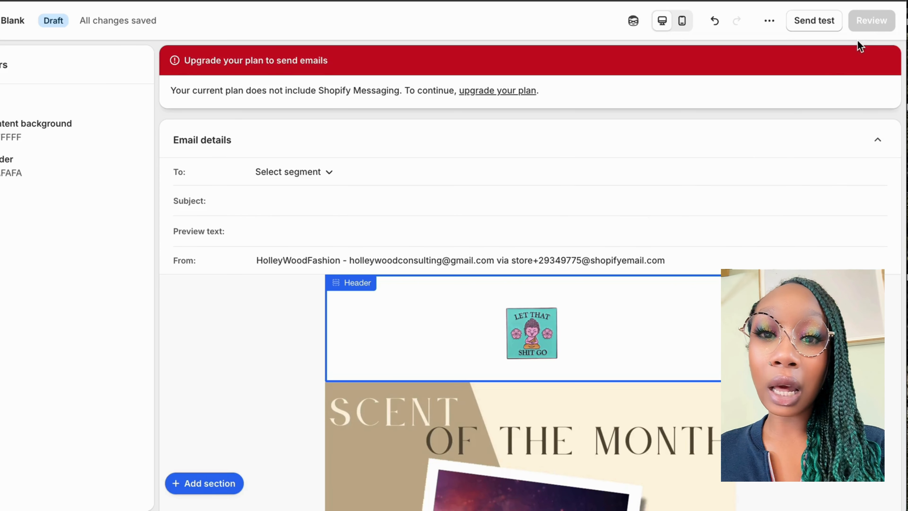
{"action": "left_click", "coordinate": [815, 22]}
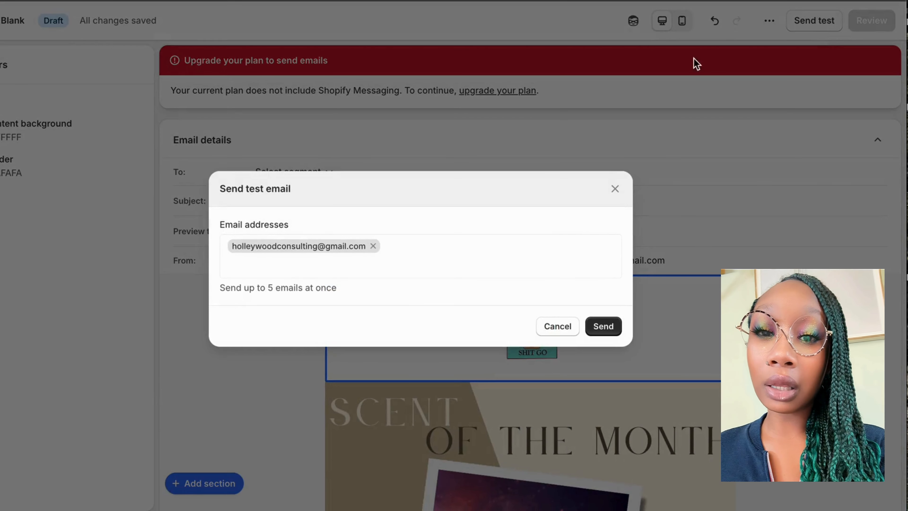
{"action": "left_click", "coordinate": [549, 324]}
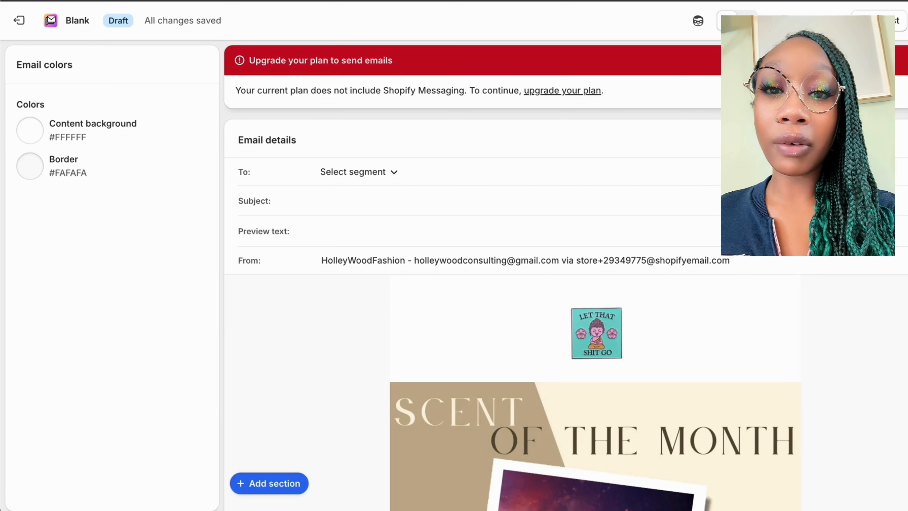
Examine the whole newsletter, from the email details and Scent of the Month image through the subscriber text, Capricorn- Legacy product, SCENTAstrology 101 image and footer.
{"action": "scroll", "coordinate": [472, 275], "scroll_direction": "down", "scroll_amount": 3}
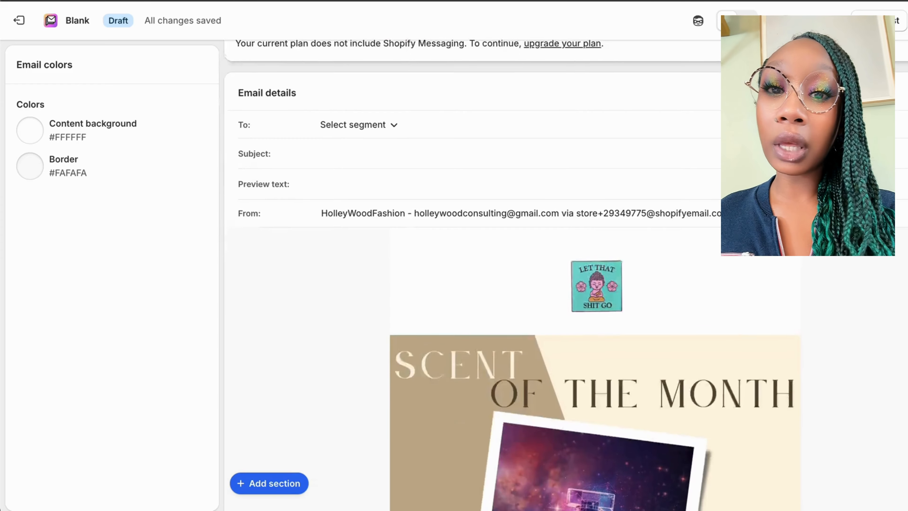
{"action": "scroll", "coordinate": [472, 276], "scroll_direction": "down", "scroll_amount": 8}
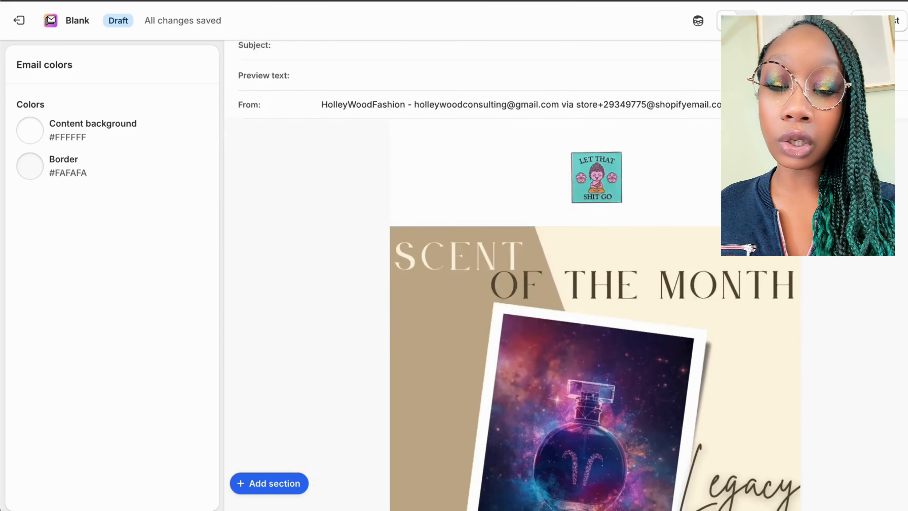
{"action": "scroll", "coordinate": [472, 275], "scroll_direction": "down", "scroll_amount": 6}
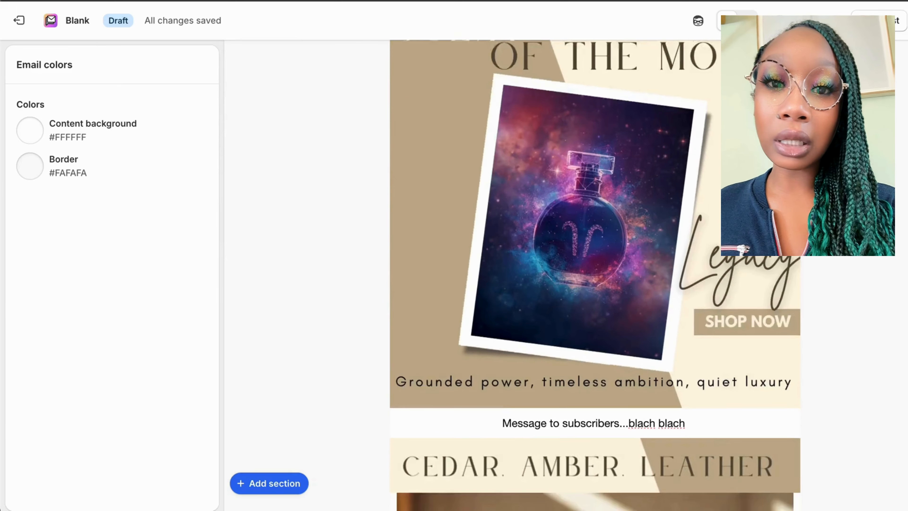
{"action": "scroll", "coordinate": [472, 275], "scroll_direction": "down", "scroll_amount": 6}
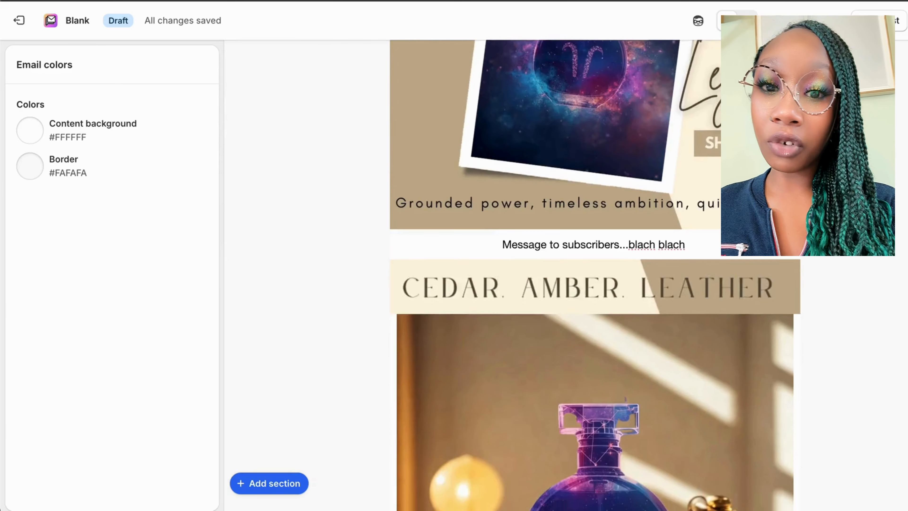
{"action": "scroll", "coordinate": [472, 276], "scroll_direction": "down", "scroll_amount": 6}
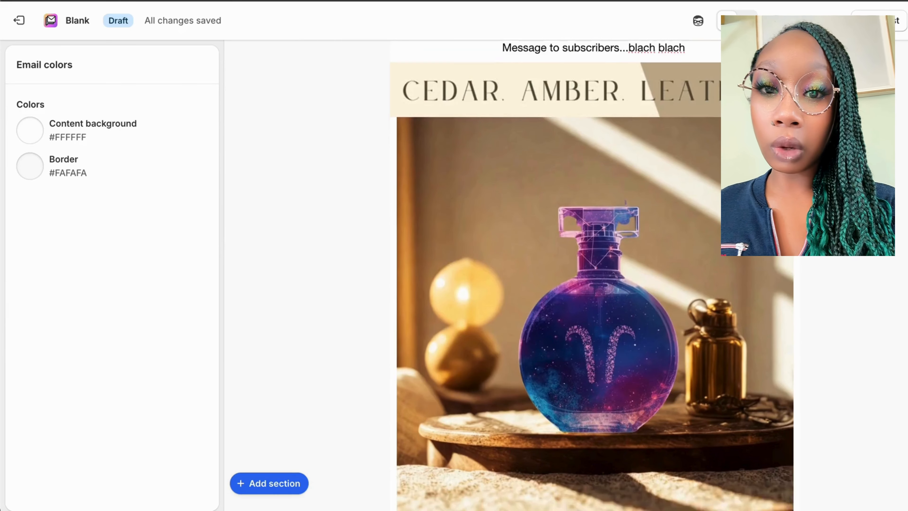
{"action": "scroll", "coordinate": [472, 275], "scroll_direction": "down", "scroll_amount": 6}
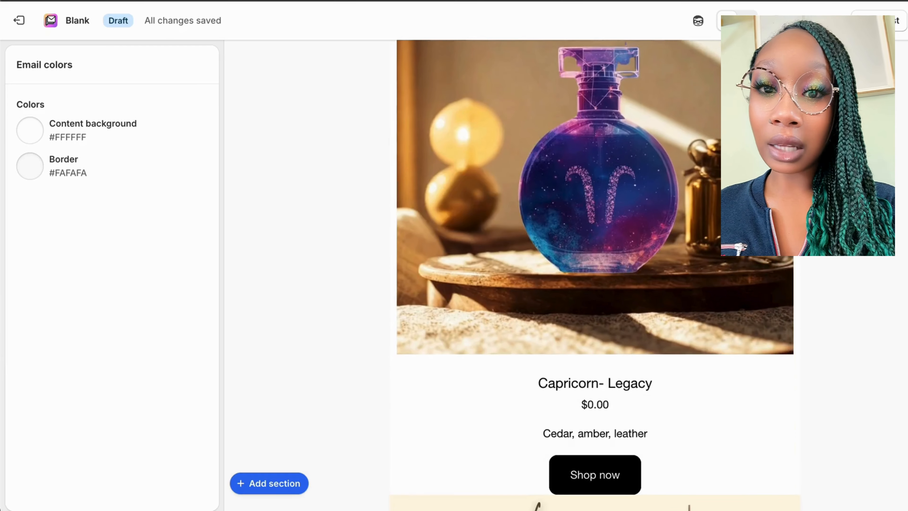
{"action": "scroll", "coordinate": [472, 276], "scroll_direction": "down", "scroll_amount": 1}
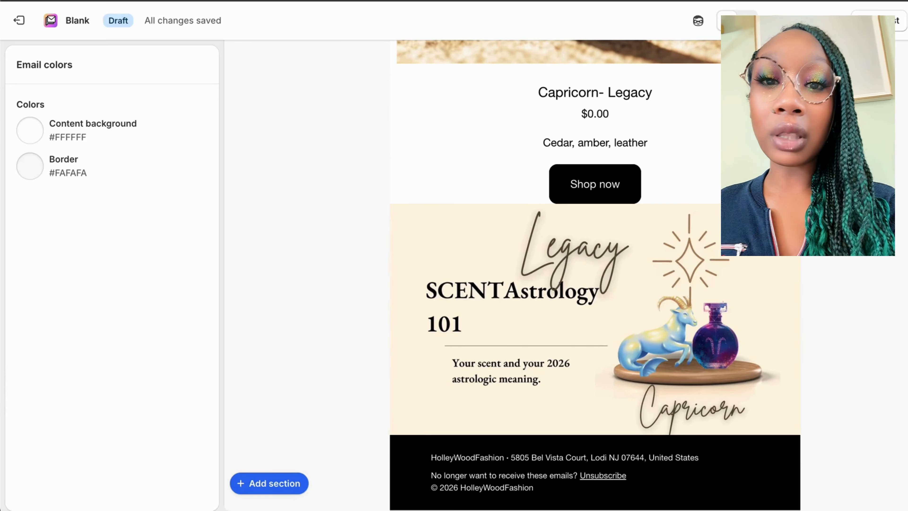
{"action": "scroll", "coordinate": [472, 275], "scroll_direction": "up", "scroll_amount": 15}
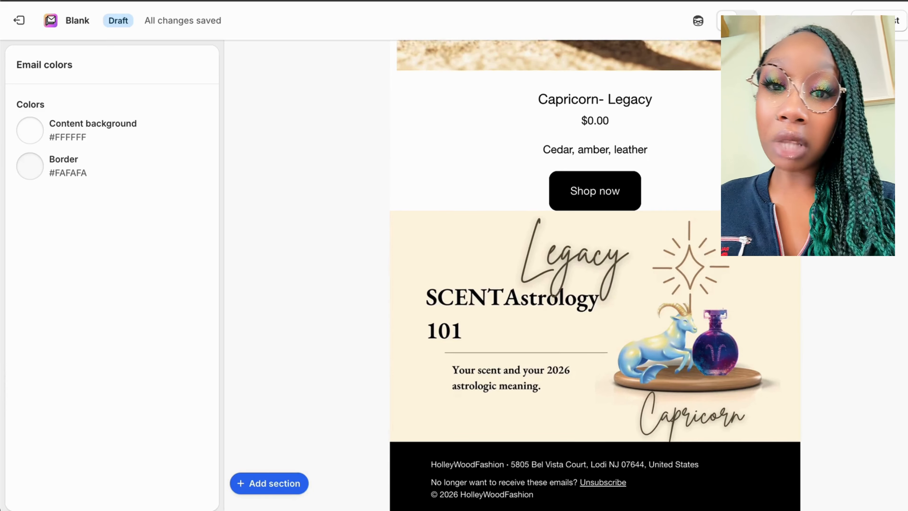
{"action": "scroll", "coordinate": [472, 275], "scroll_direction": "up", "scroll_amount": 10}
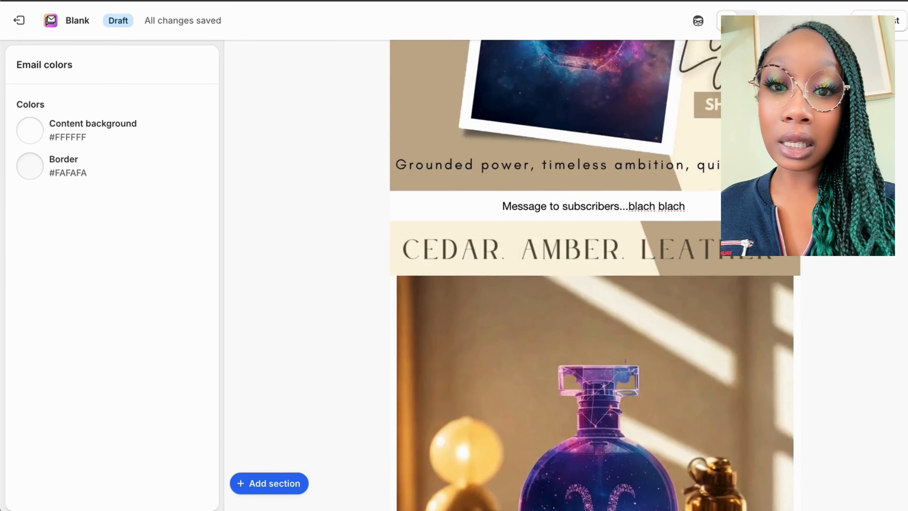
{"action": "scroll", "coordinate": [472, 276], "scroll_direction": "up", "scroll_amount": 10}
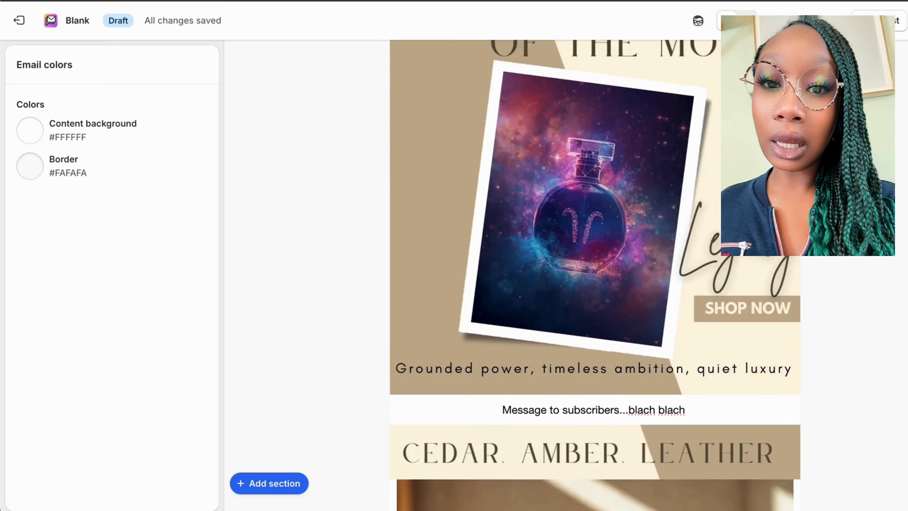
{"action": "scroll", "coordinate": [473, 275], "scroll_direction": "up", "scroll_amount": 3}
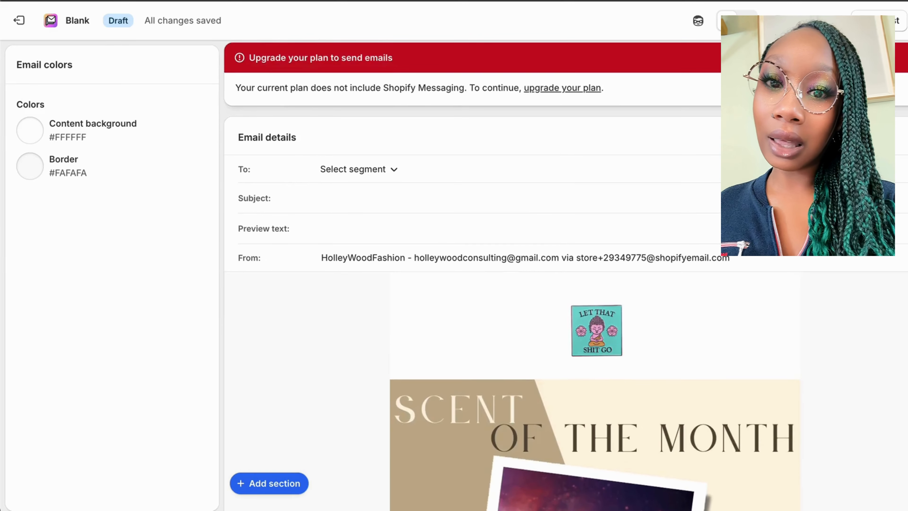
{"action": "scroll", "coordinate": [783, 157], "scroll_direction": "down", "scroll_amount": 7}
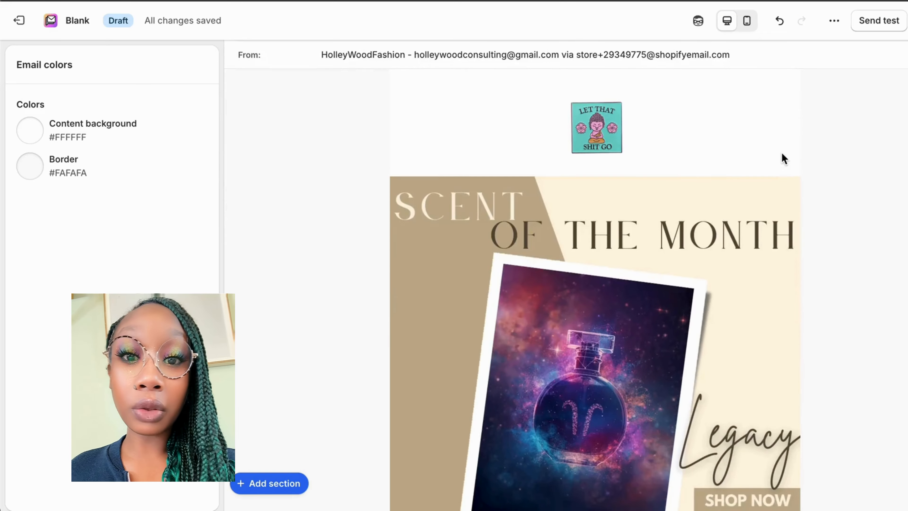
{"action": "scroll", "coordinate": [783, 157], "scroll_direction": "down", "scroll_amount": 4}
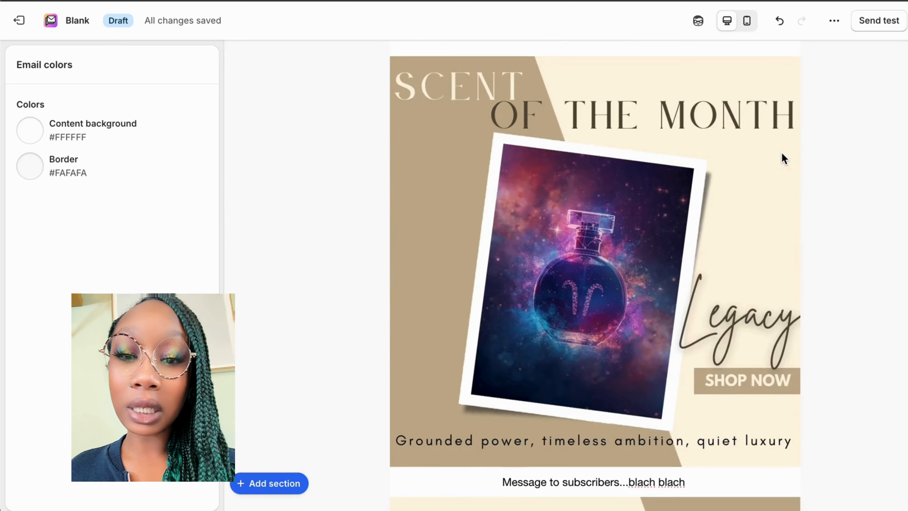
{"action": "scroll", "coordinate": [784, 158], "scroll_direction": "down", "scroll_amount": 1}
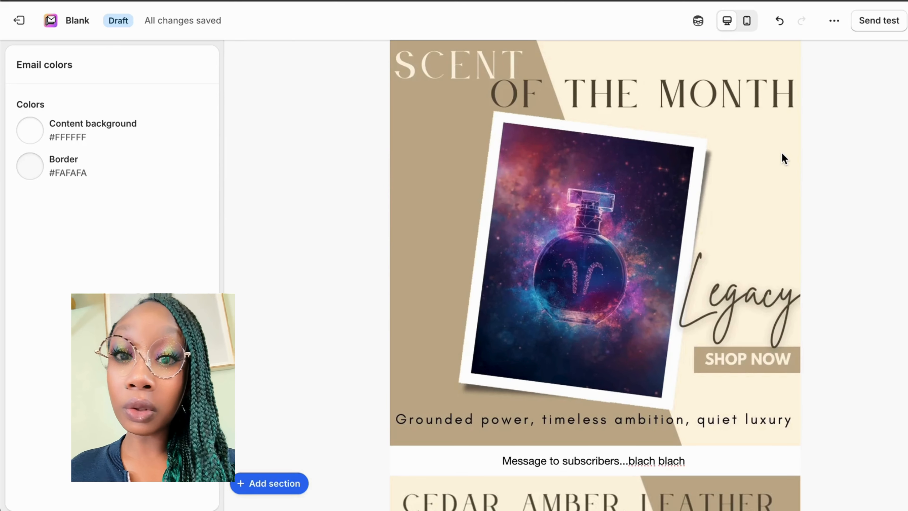